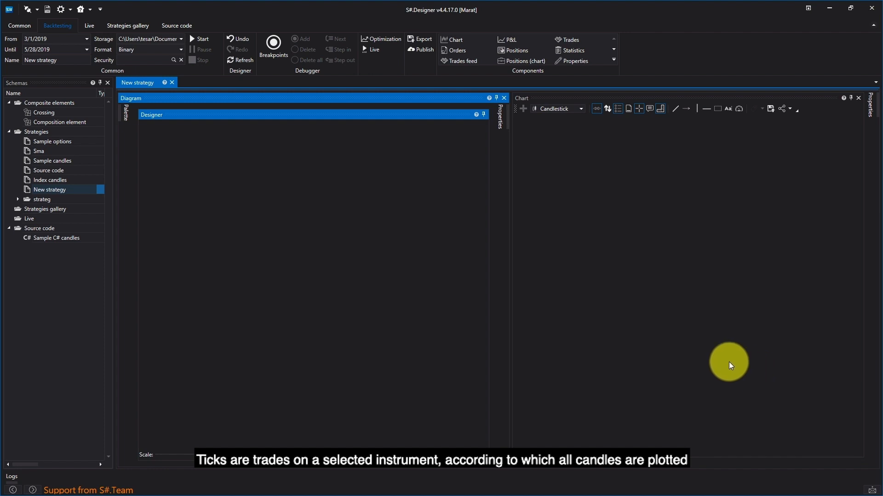
Open the market data view, filter the securities by "sber@" and add the SBER stock on the TQBR board to the active ones
click(26, 28)
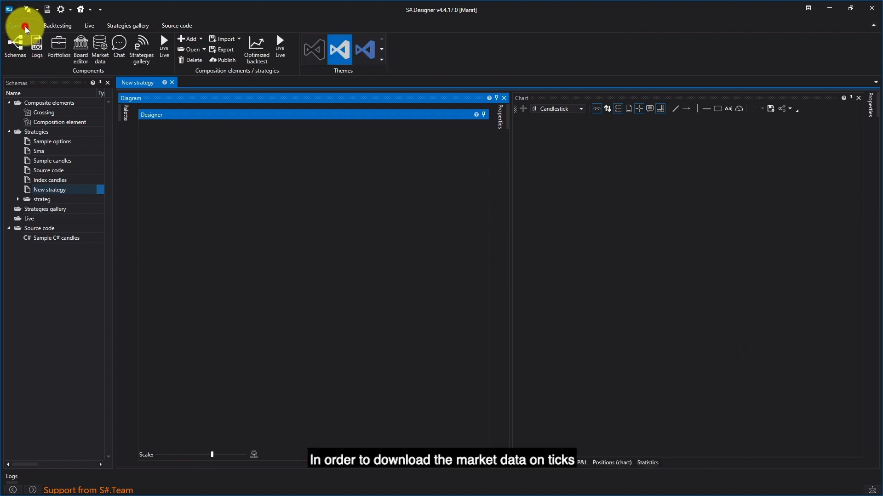
click(98, 46)
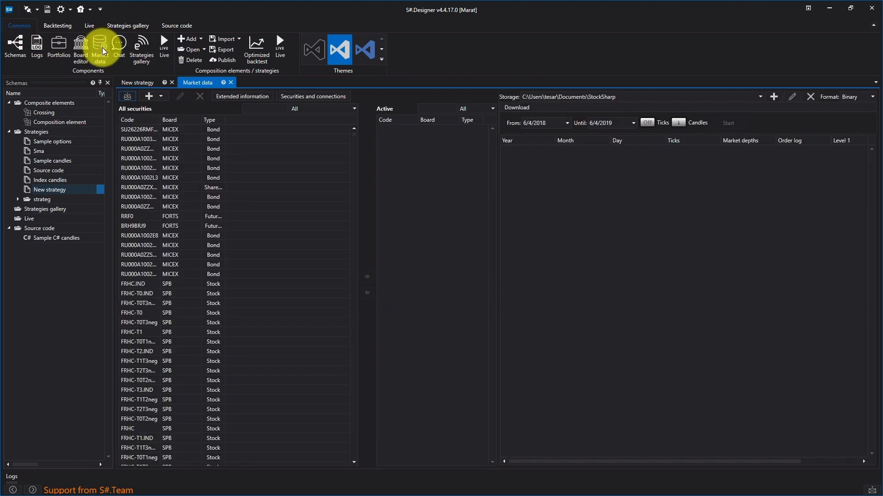
click(265, 109)
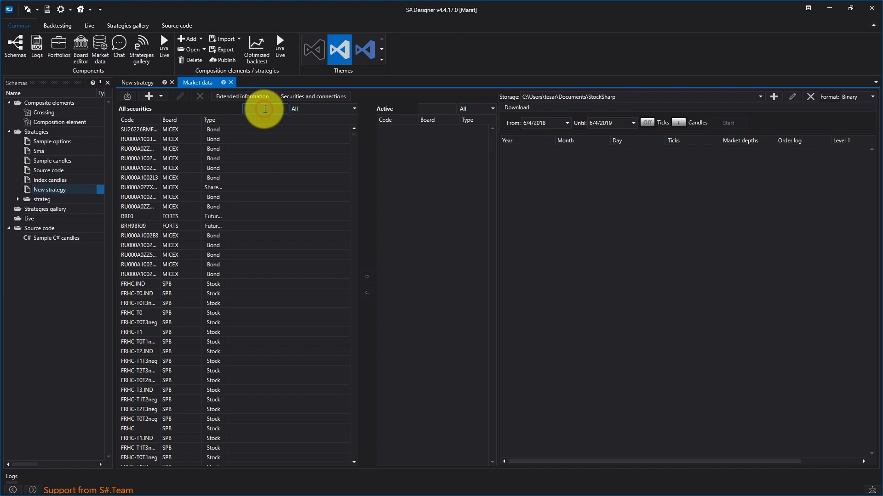
text(s)
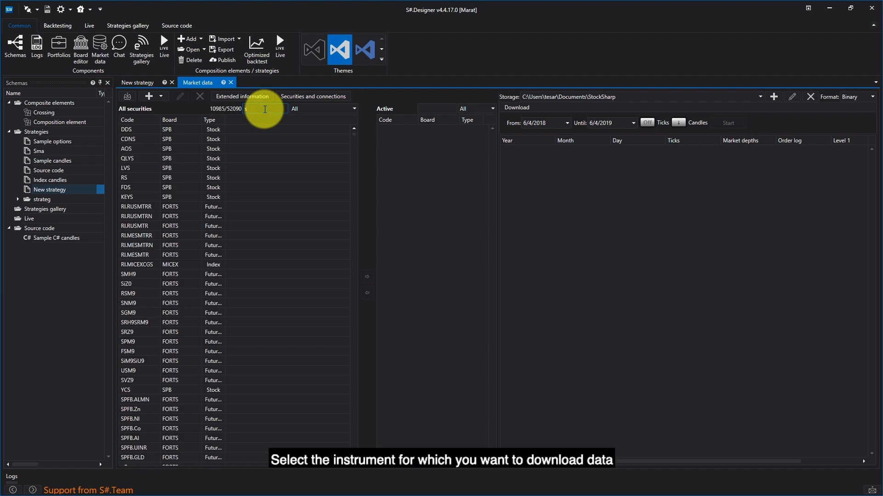
text(ber)
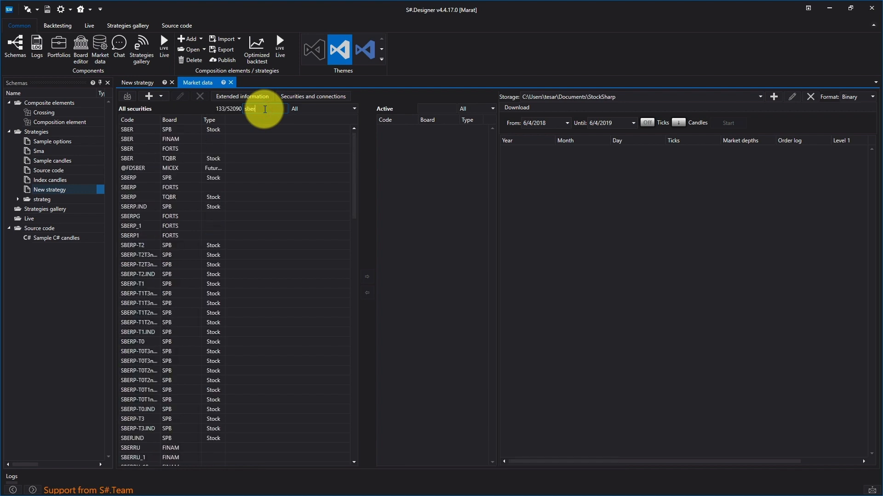
text(@)
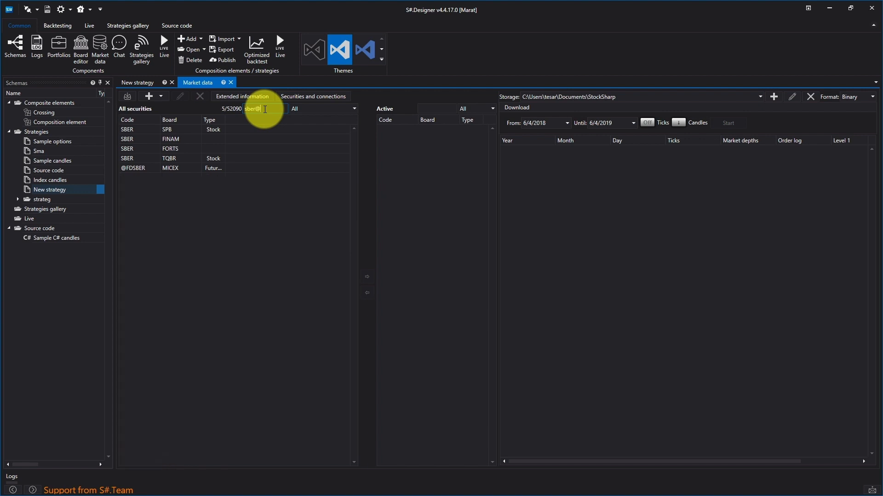
double_click(193, 159)
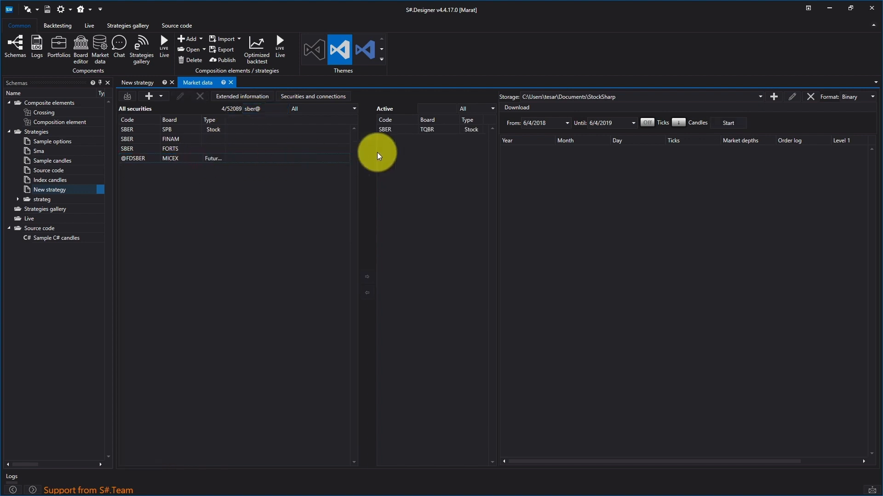
Set the start date of the market data download period to 1/1/2019
click(566, 123)
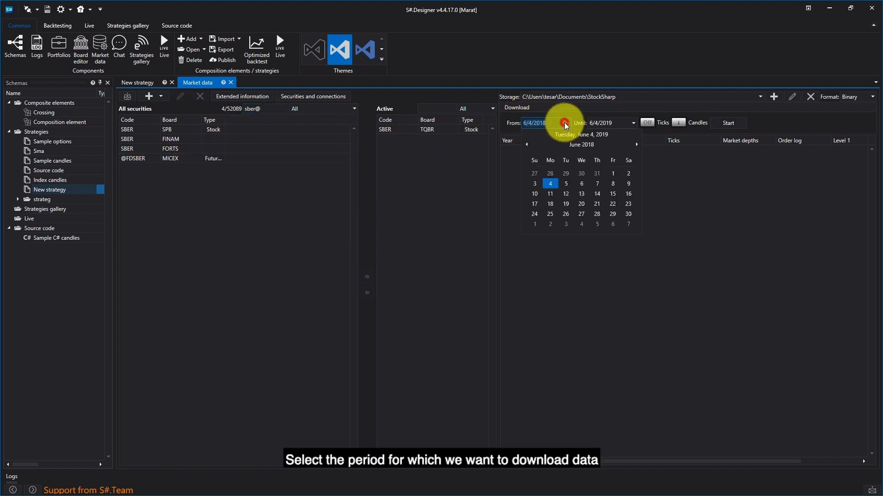
click(638, 143)
click(638, 143)
click(639, 144)
click(638, 143)
click(638, 144)
click(638, 143)
click(638, 144)
click(567, 175)
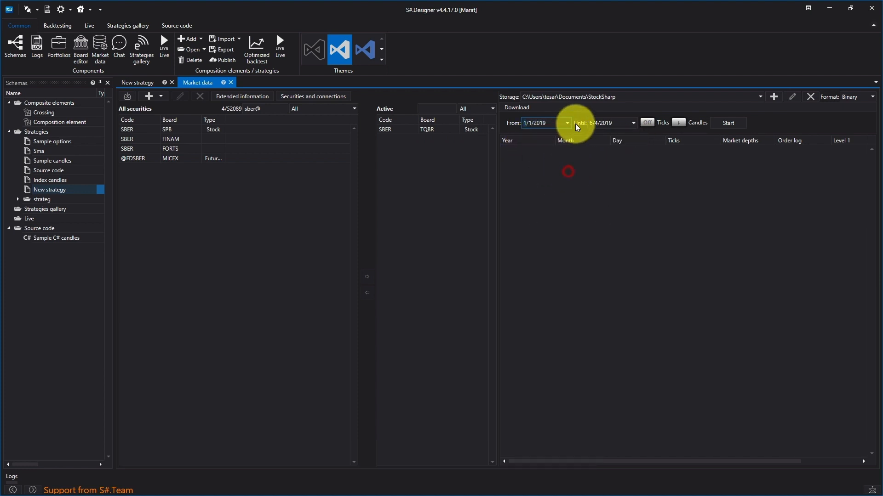
Turn on ticks for the download and start downloading the market data from the Finam source
click(648, 122)
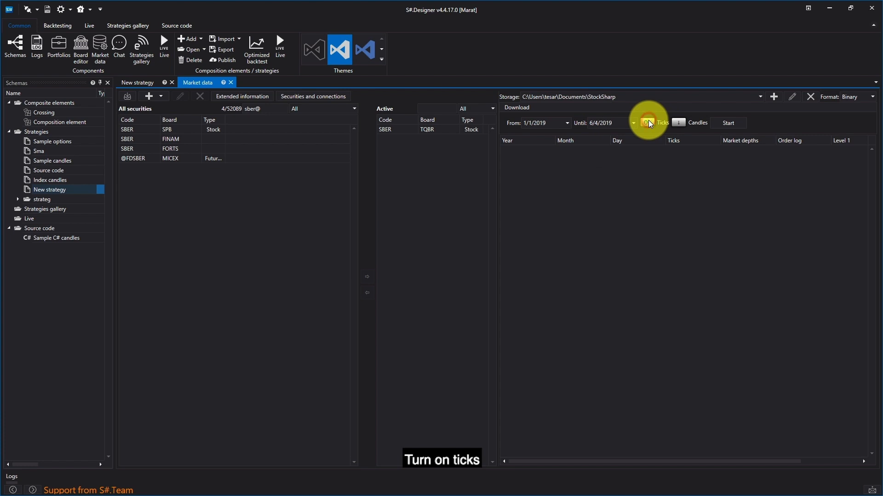
click(678, 123)
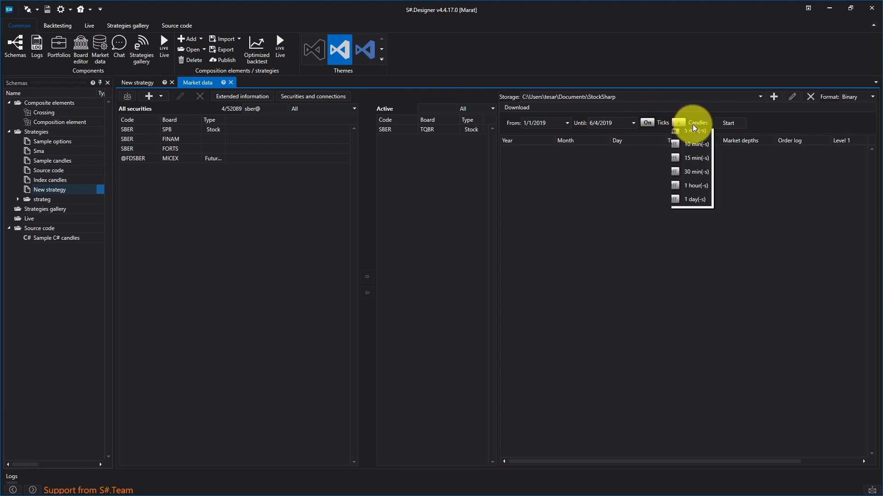
click(730, 123)
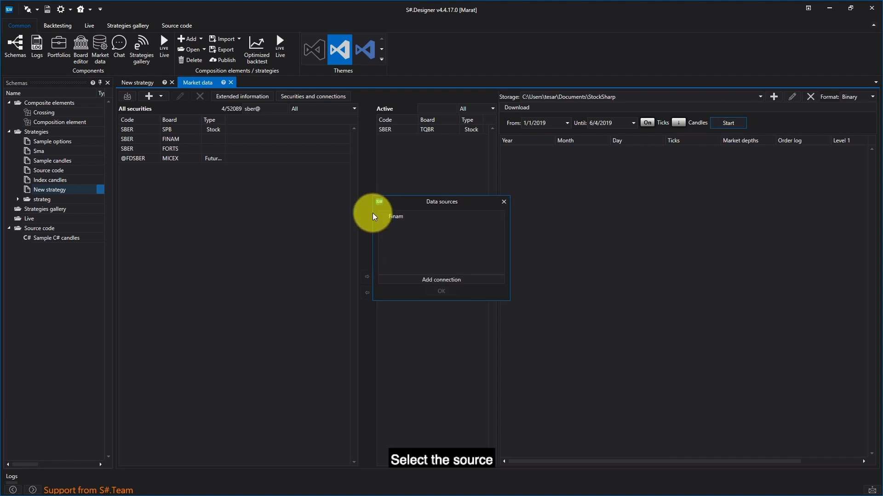
click(384, 216)
click(438, 292)
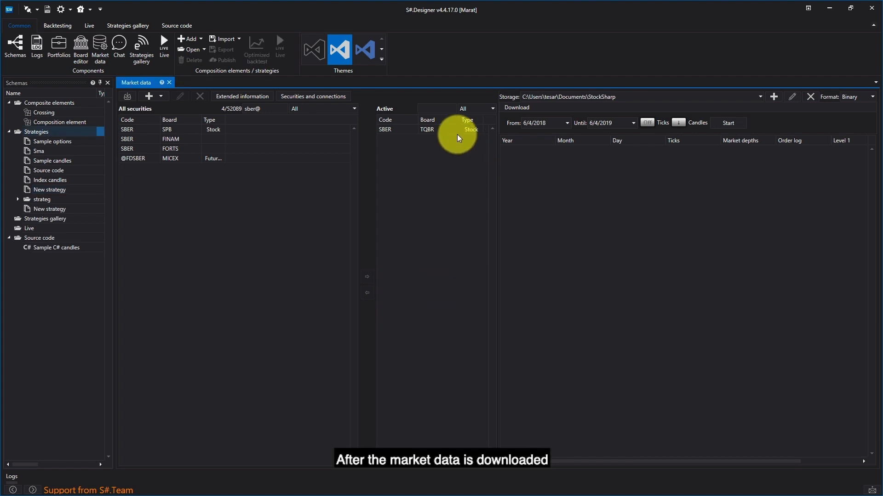
Examine which days of tick and candle data are stored for the active SBER security
click(453, 132)
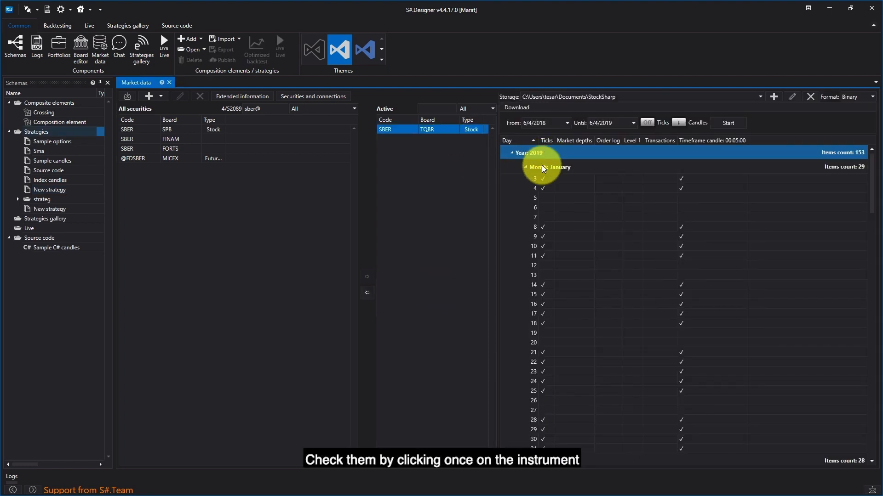
scroll(545, 232, down, 6)
scroll(548, 231, down, 20)
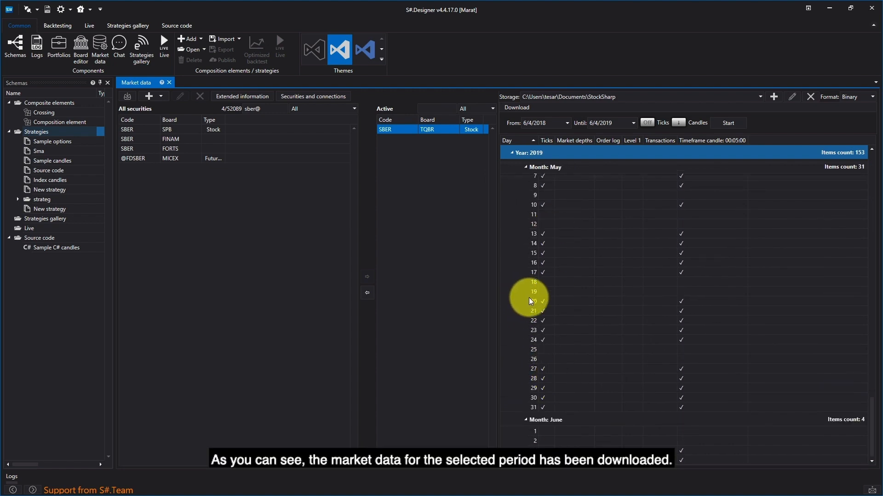
Create a new strategy under Strategies and name it Lesson_14_01
click(58, 131)
click(73, 149)
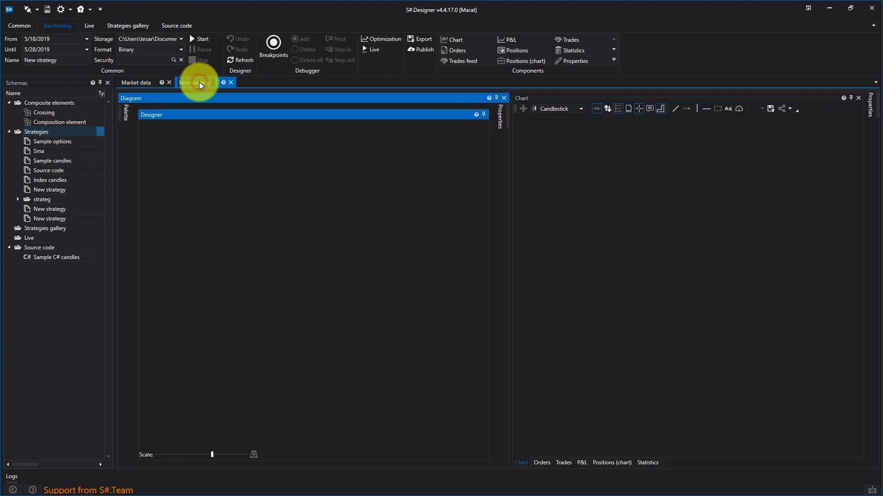
text(Lesson_14_01)
key(Return)
Add Security, candle and Chart panel cubes to the diagram and connect them in that order
click(124, 117)
drag(173, 218, 289, 174)
drag(174, 180, 291, 207)
drag(177, 237, 294, 241)
drag(347, 181, 286, 209)
drag(370, 209, 289, 243)
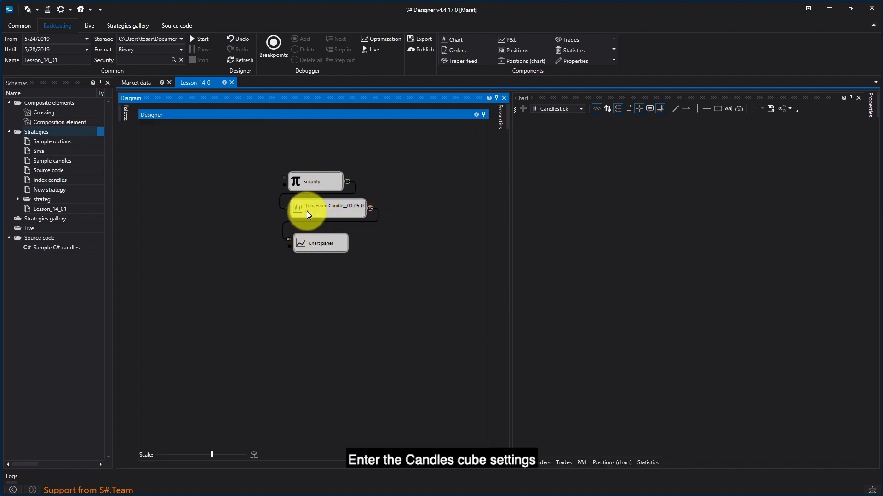
Open the candle cube's properties and set its source to Market depth and its field to Spread
right_click(307, 210)
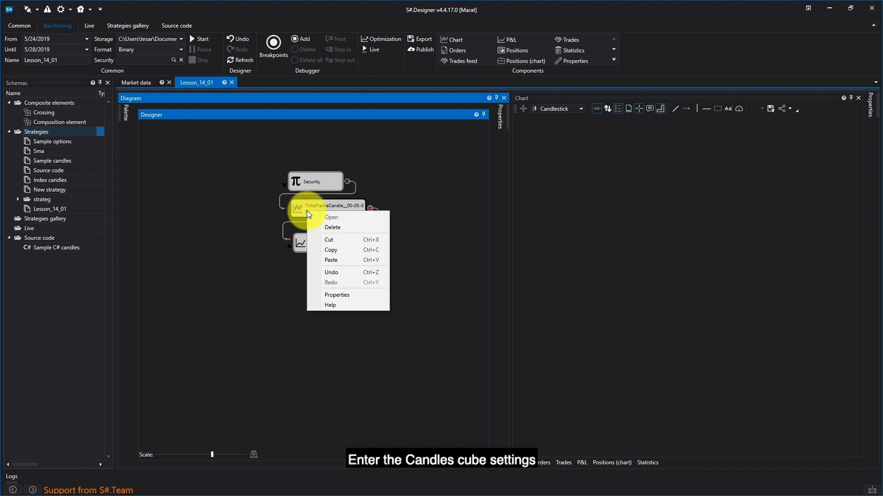
click(327, 295)
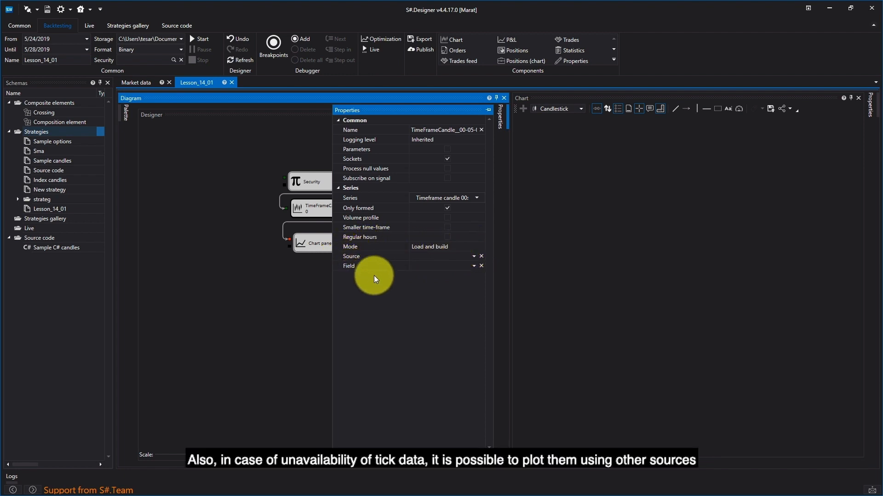
click(473, 256)
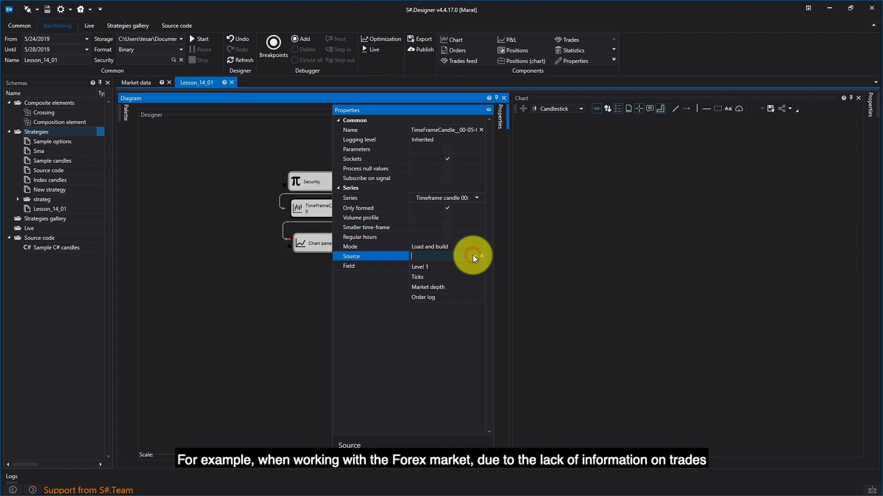
click(451, 285)
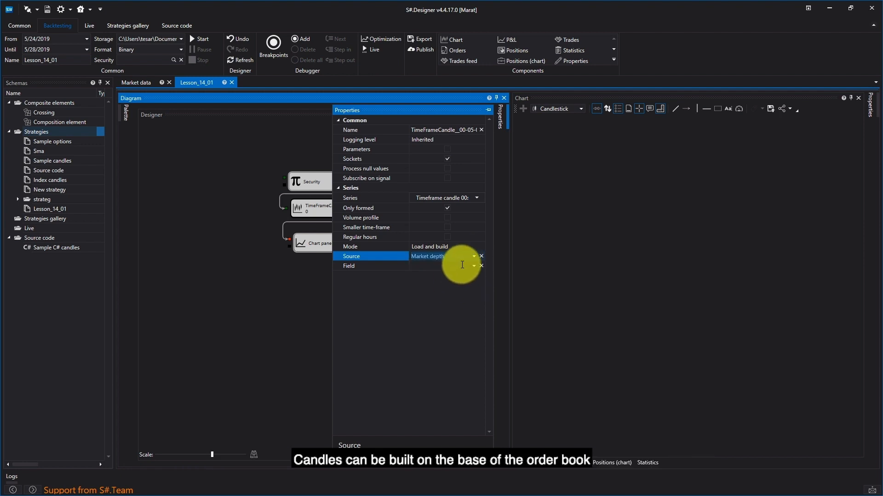
click(473, 266)
click(451, 305)
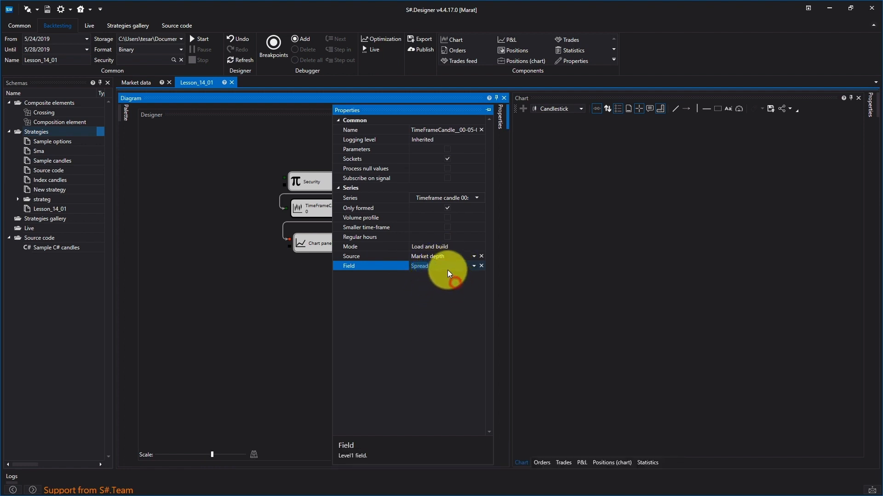
Clear the candle cube's source and field and choose the Load and build mode
click(482, 256)
click(481, 266)
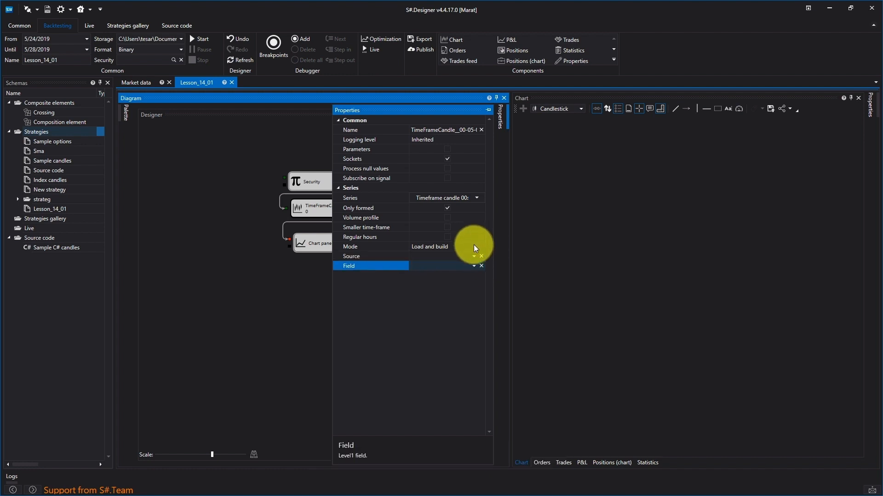
click(473, 244)
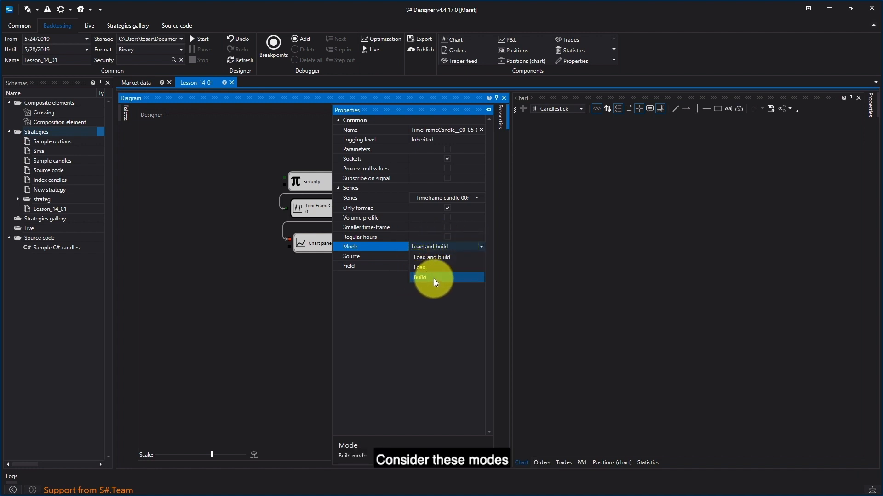
click(454, 255)
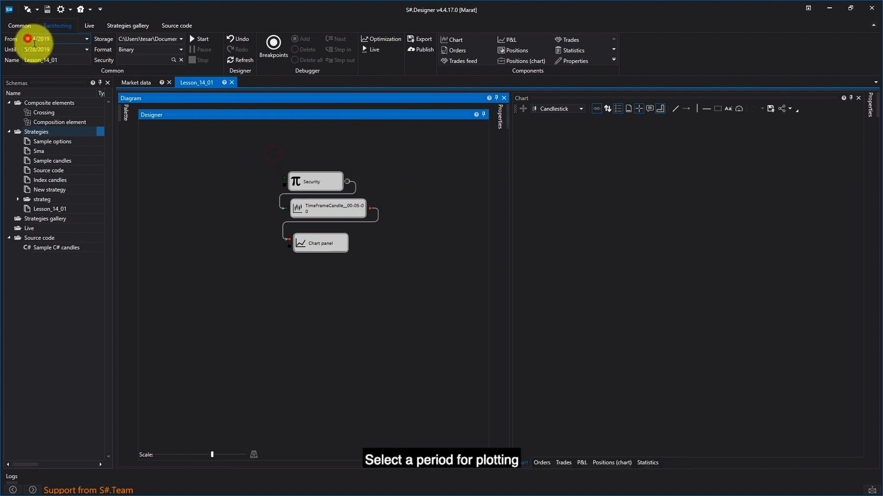
Set the strategy's backtesting period from 6/1/2019 until 6/4/2019
click(35, 40)
text(1)
click(28, 50)
click(27, 39)
click(27, 50)
click(33, 50)
text(4)
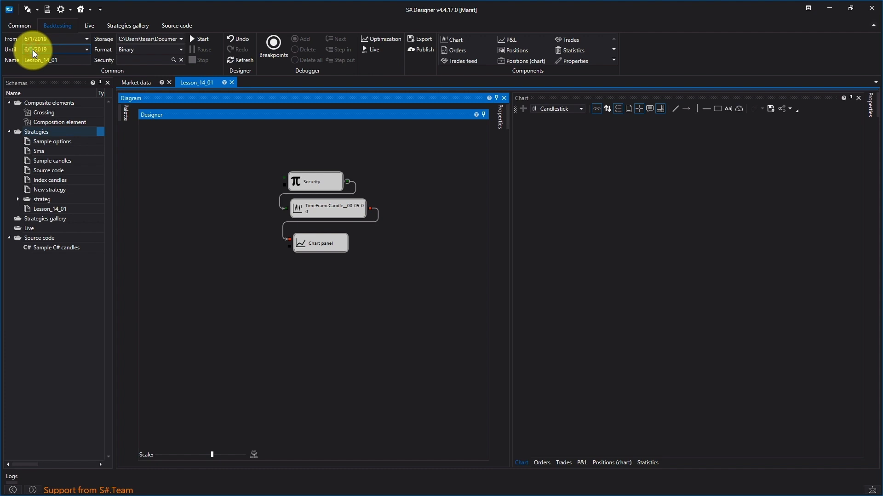
click(179, 186)
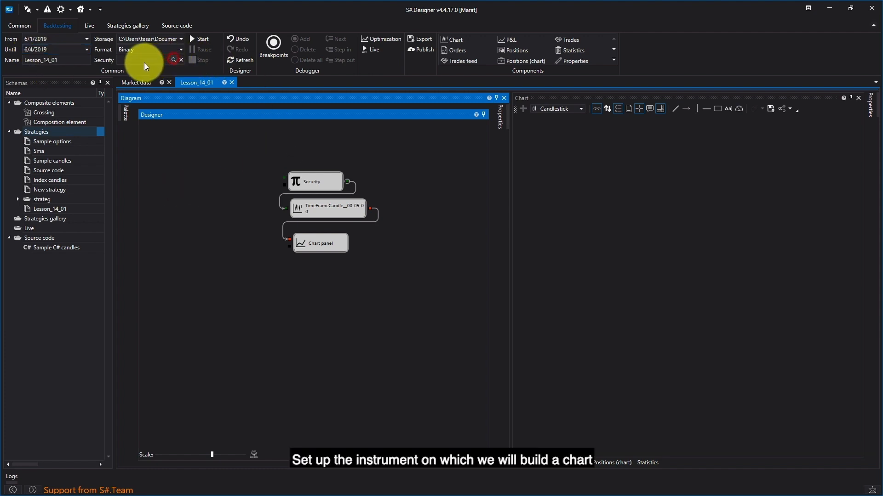
Choose SBER@TQBR as the strategy's security by searching for "sber@", and run the backtest to plot the candles
click(173, 60)
click(441, 181)
text(sber@)
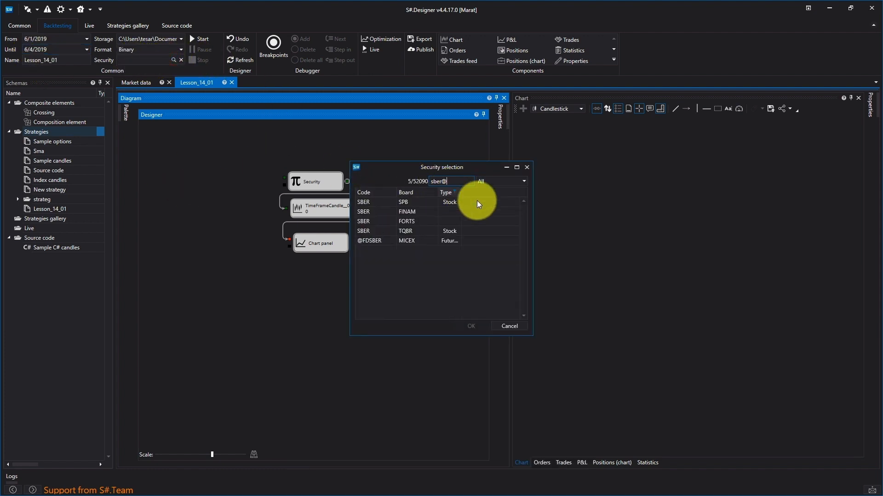
double_click(412, 231)
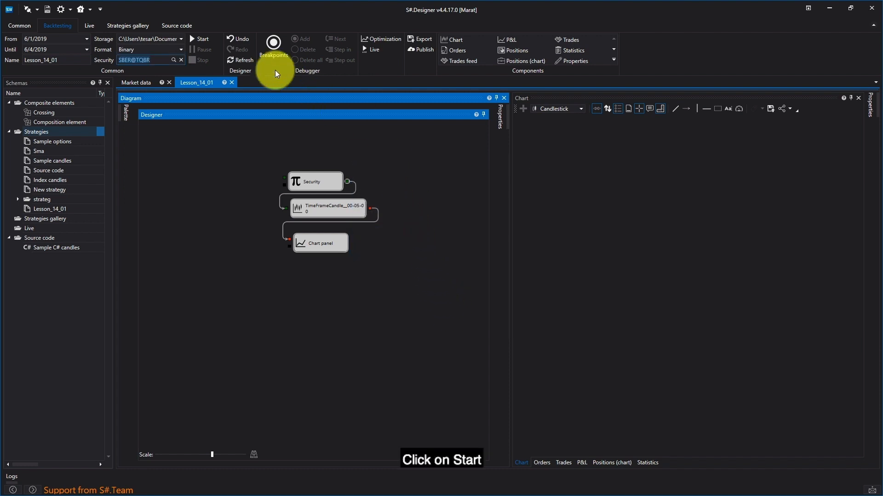
click(200, 39)
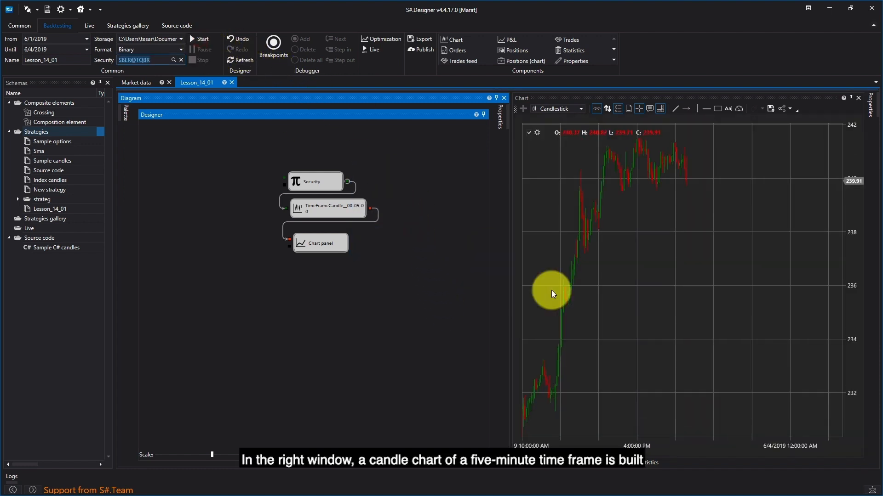
click(619, 339)
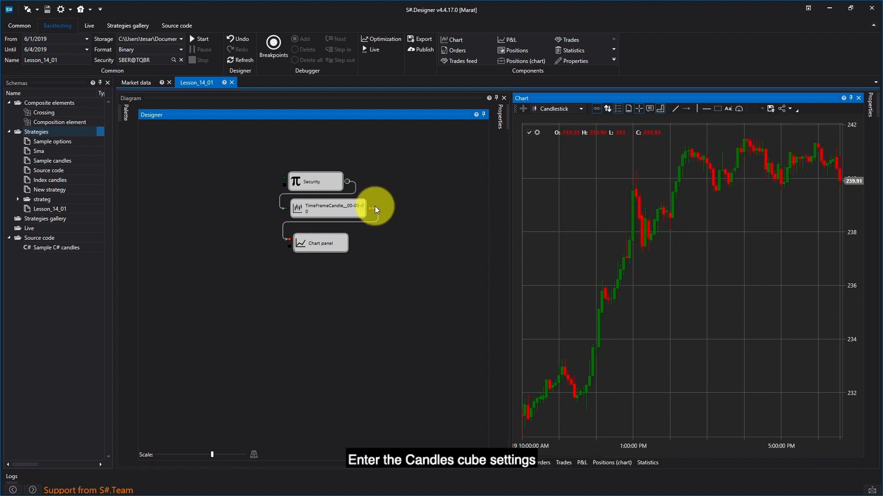
Set the candle cube's mode to Build and run the backtest again
click(350, 210)
right_click(351, 211)
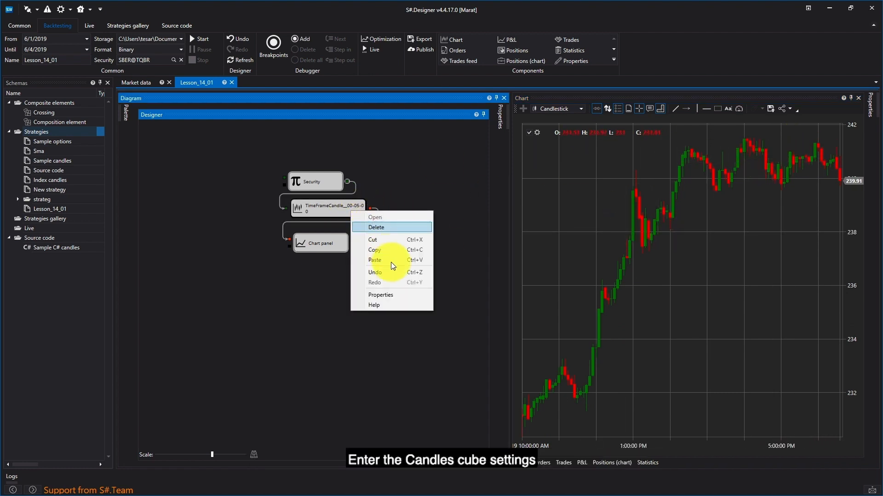
click(390, 296)
click(471, 247)
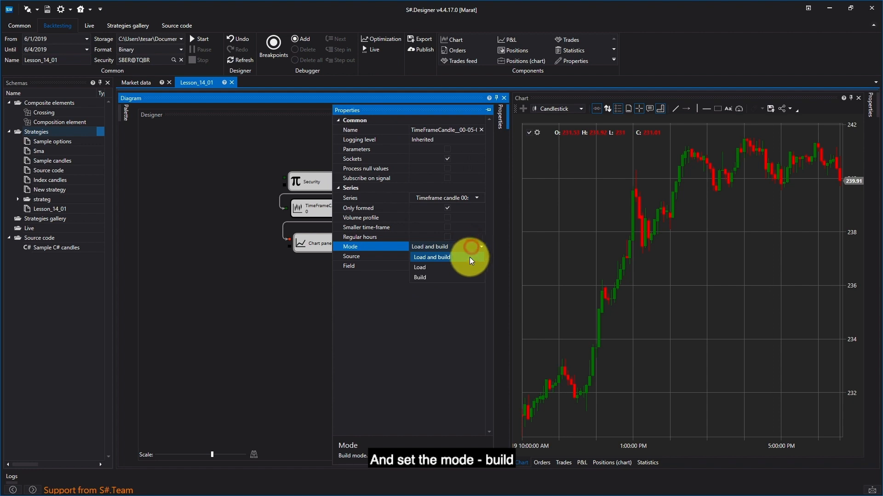
click(450, 277)
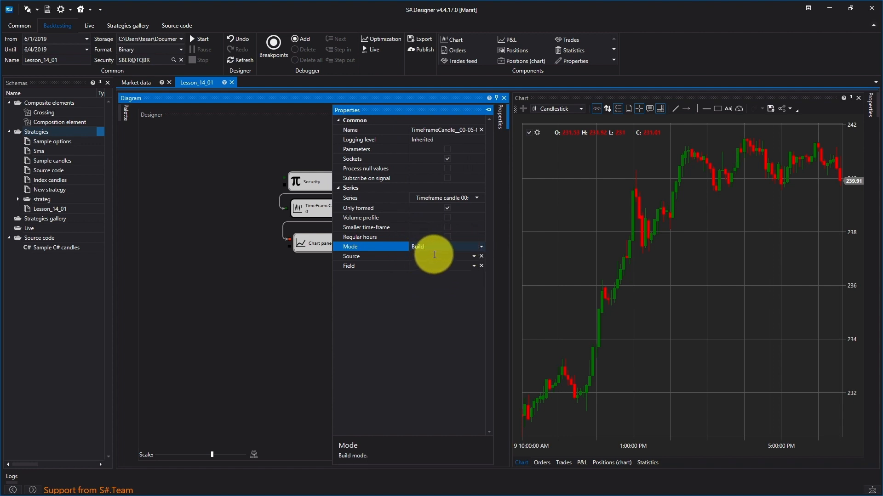
click(200, 38)
click(253, 134)
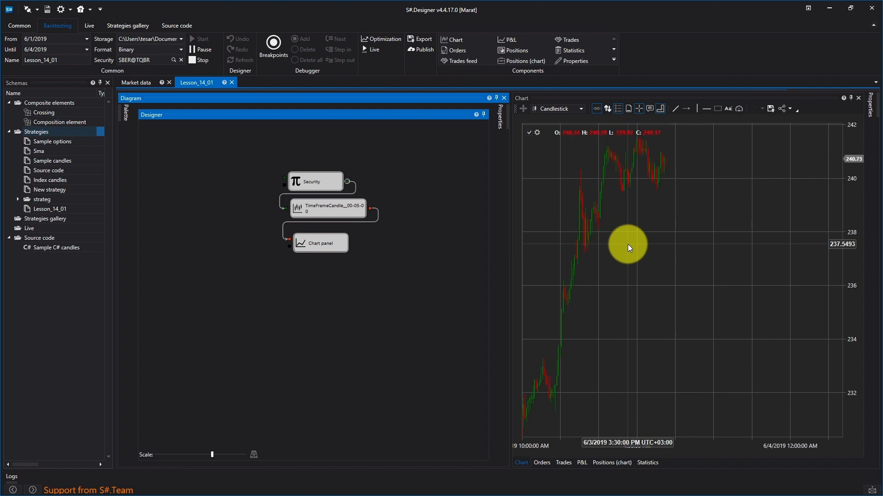
Set the candle cube's mode to Load, run the backtest, and fit the resulting candles in the chart
double_click(637, 197)
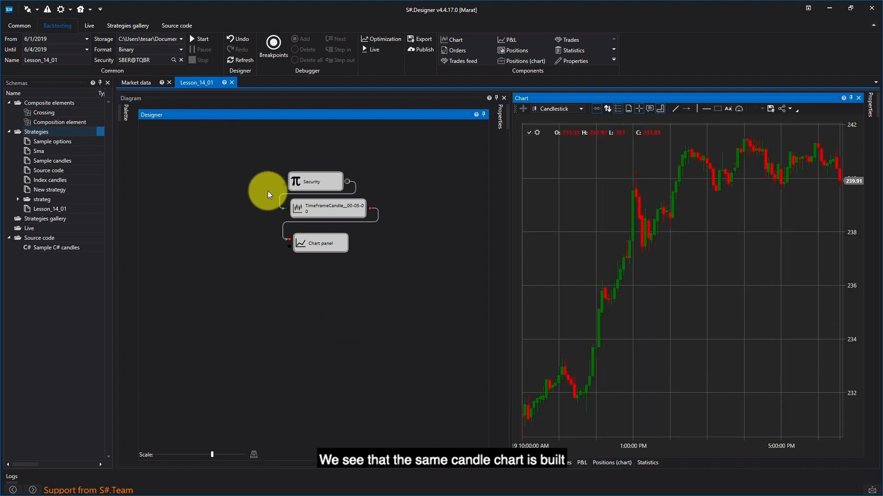
right_click(310, 211)
click(355, 299)
click(456, 245)
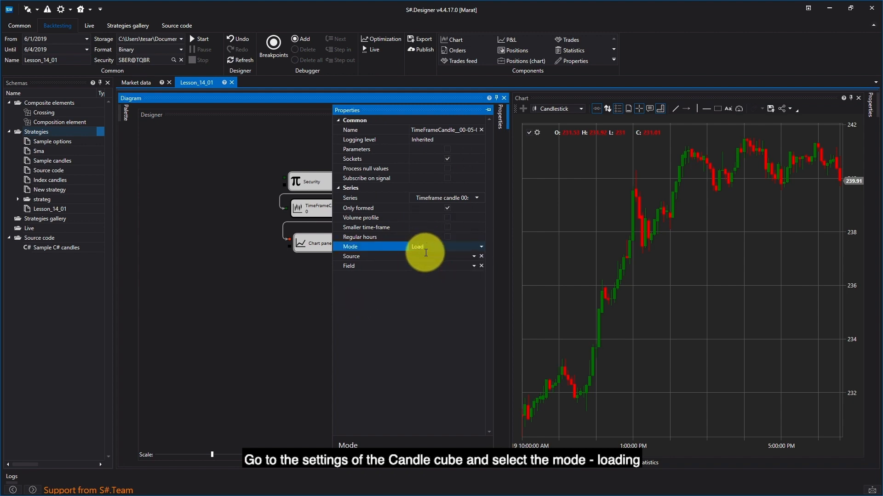
click(200, 38)
click(220, 215)
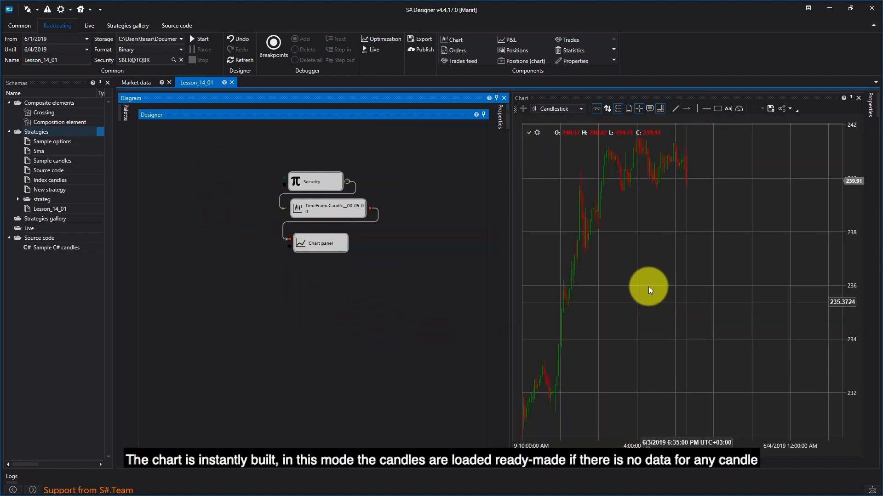
double_click(630, 276)
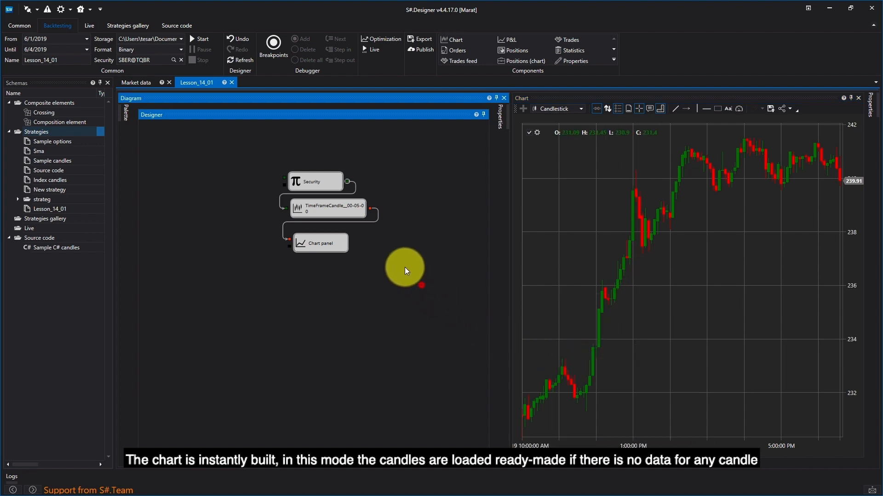
Set the candle cube's time-frame to 30 seconds, run the backtest, and fit the candles in the chart
right_click(346, 212)
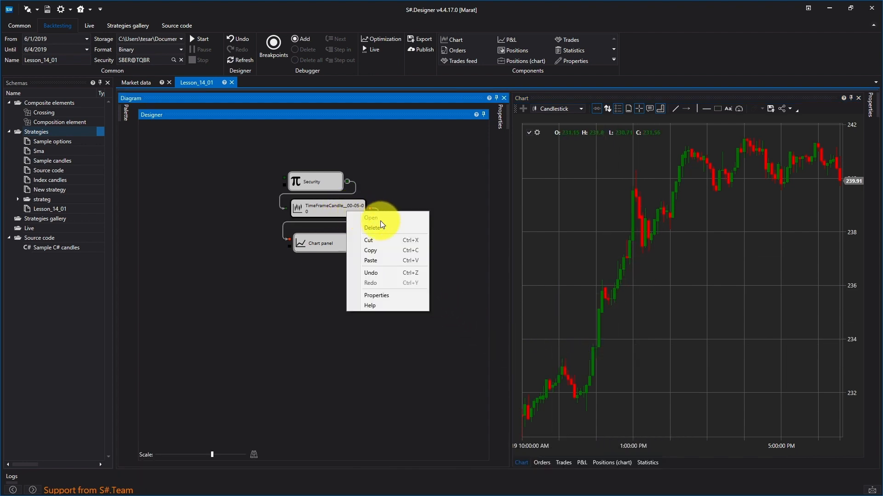
click(395, 296)
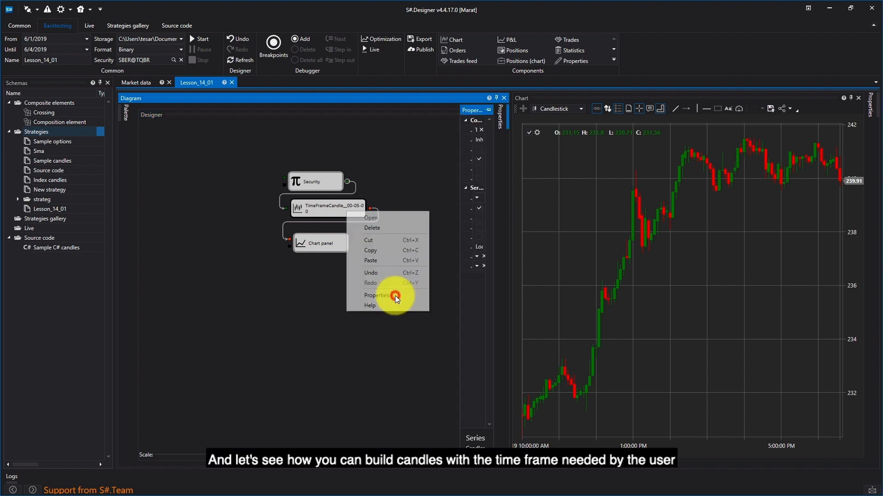
click(475, 198)
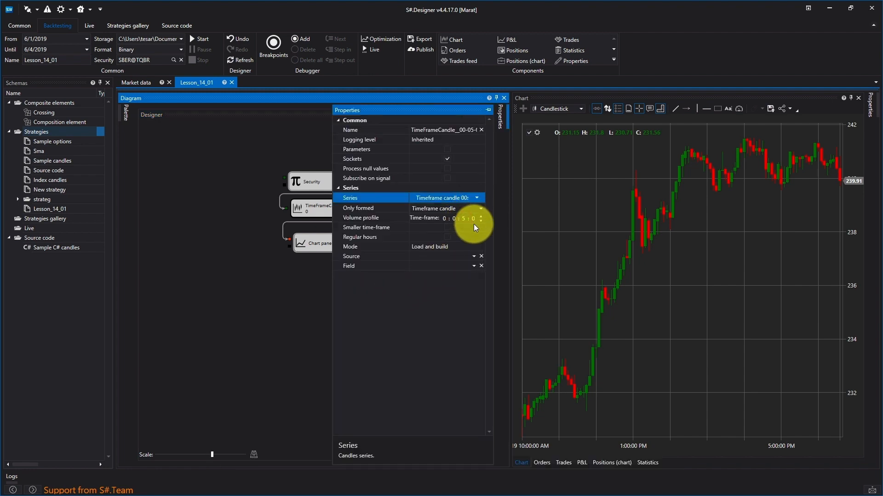
key(BackSpace)
click(472, 217)
click(261, 257)
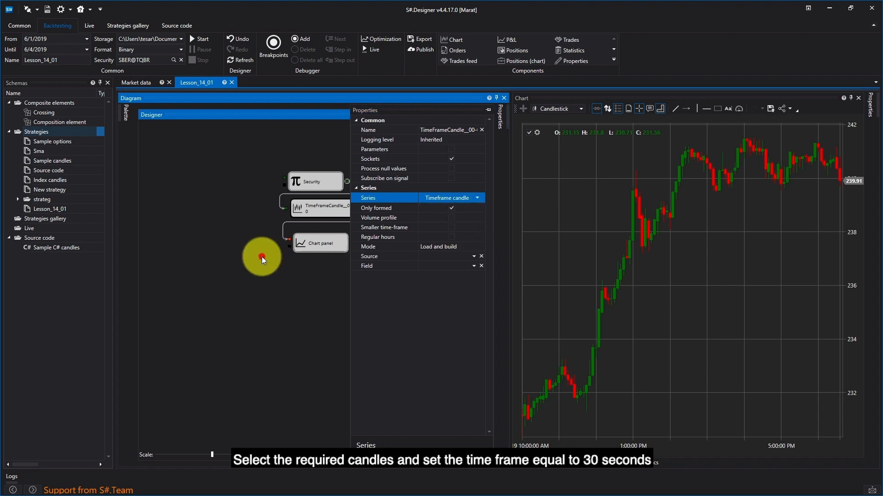
click(201, 38)
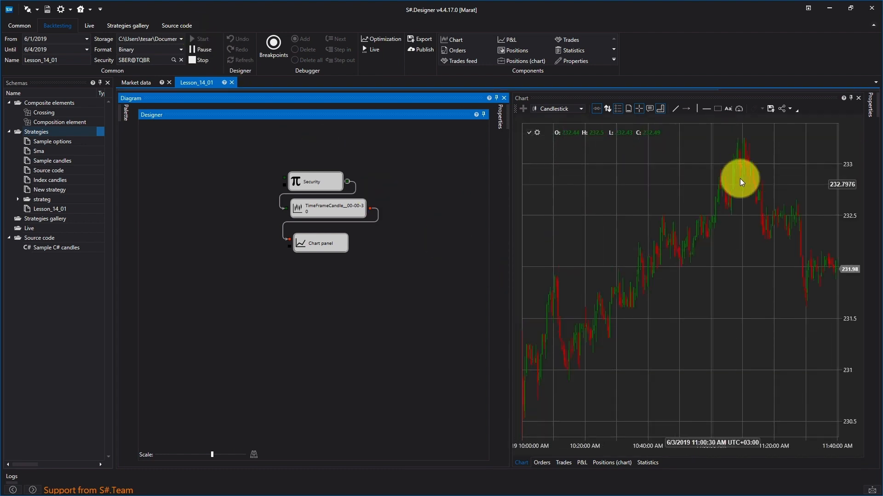
click(779, 255)
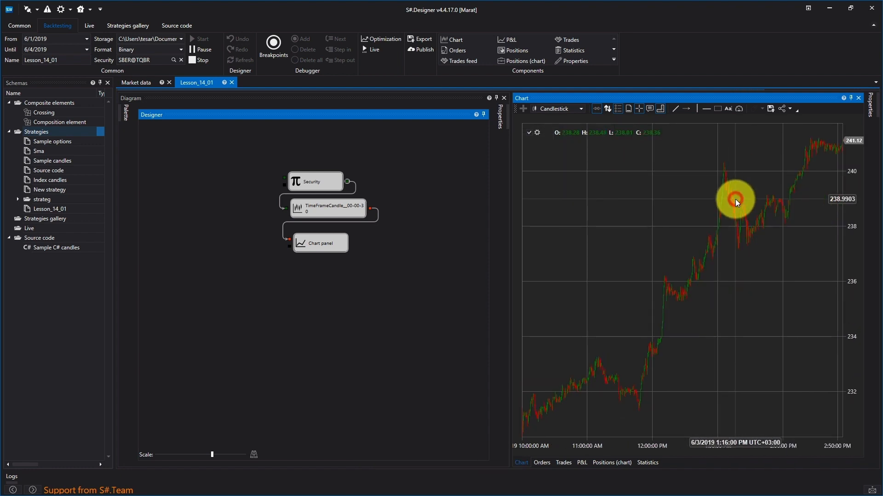
double_click(631, 225)
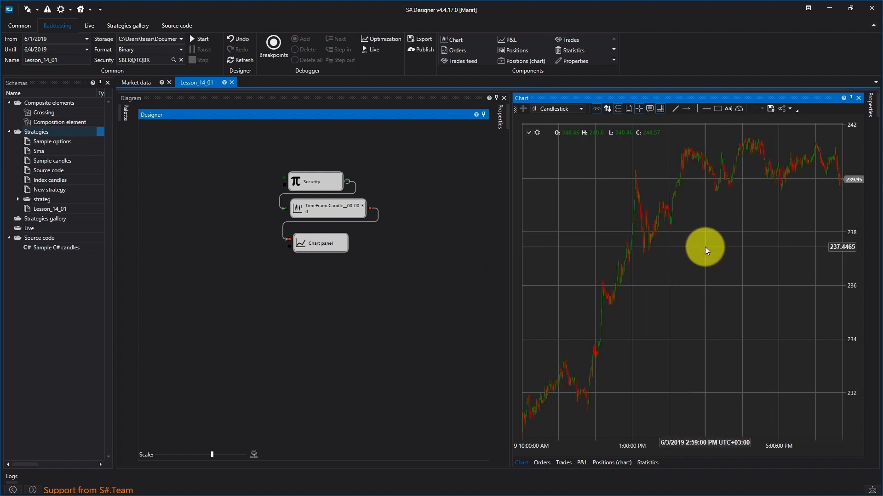
Set the candle cube's time-frame to 3 seconds and run the backtest to plot the candles
click(335, 213)
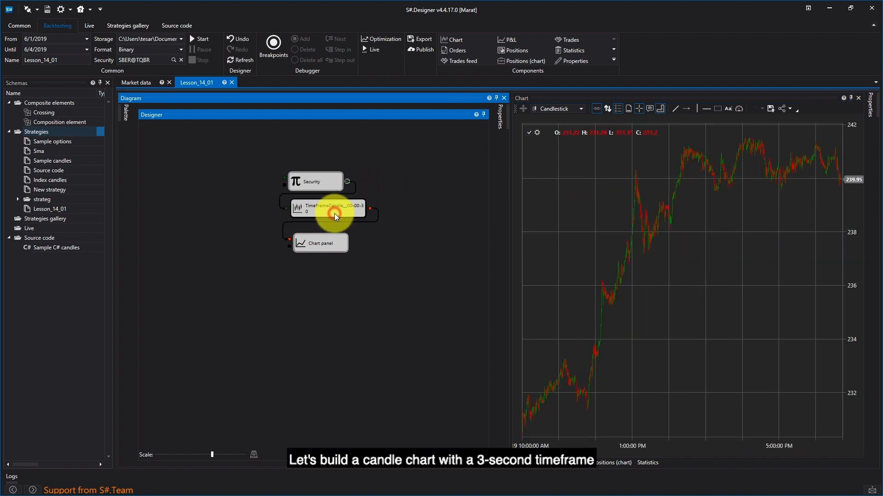
right_click(334, 213)
click(373, 296)
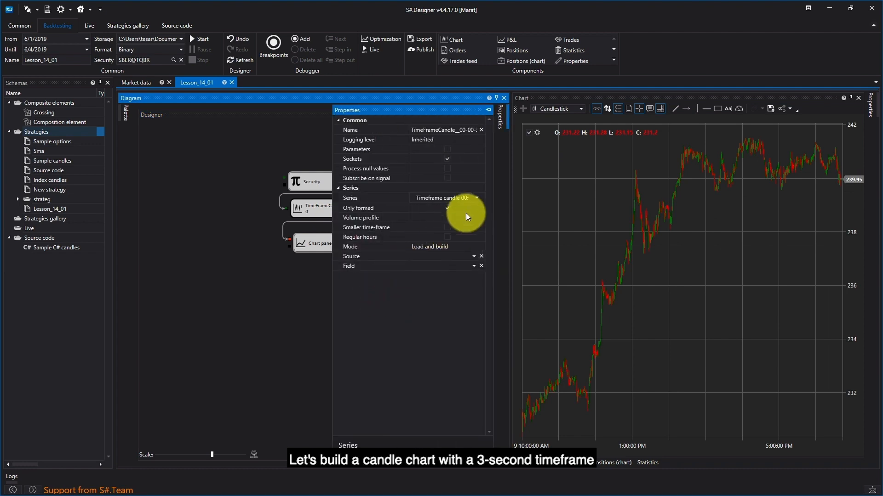
click(477, 198)
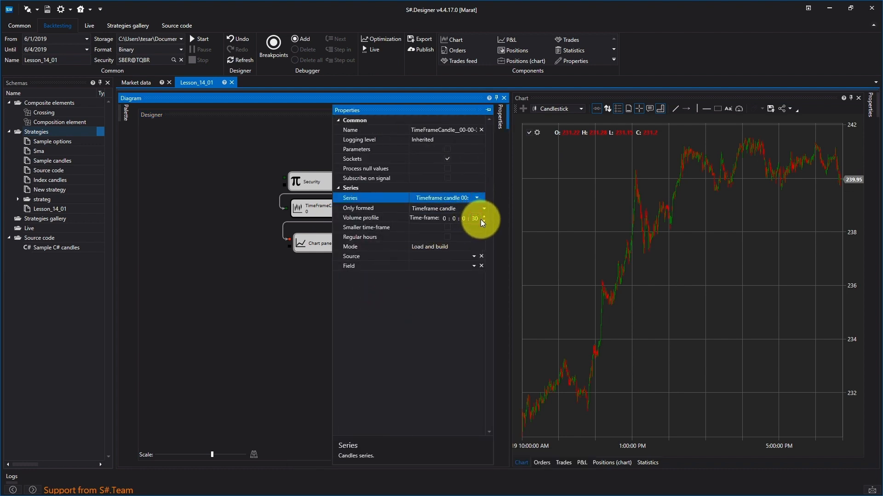
key(BackSpace)
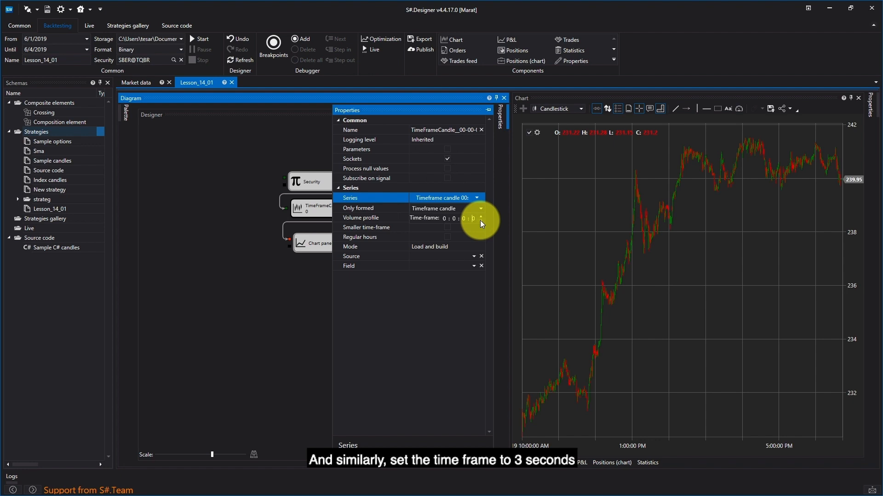
click(473, 218)
text(3)
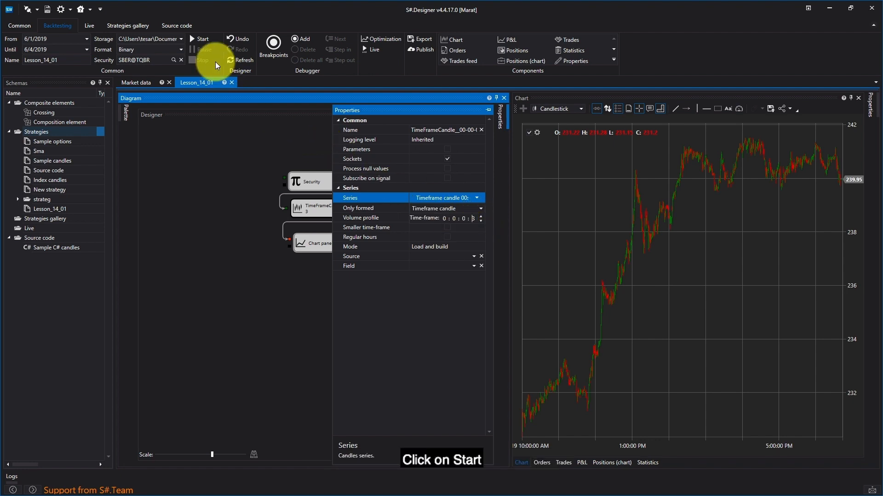
click(200, 40)
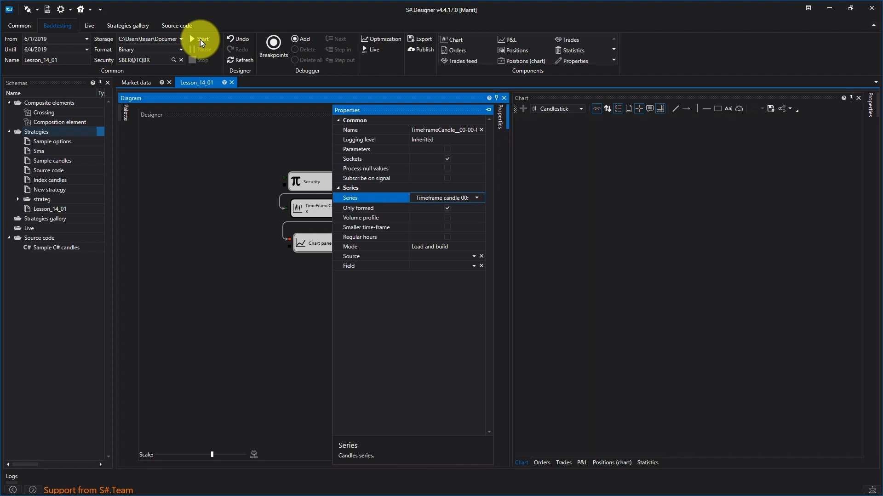
click(254, 149)
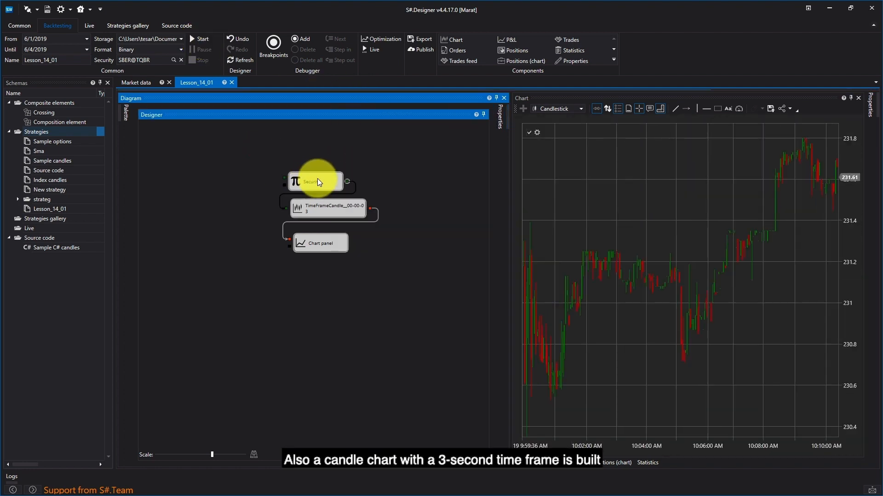
click(612, 233)
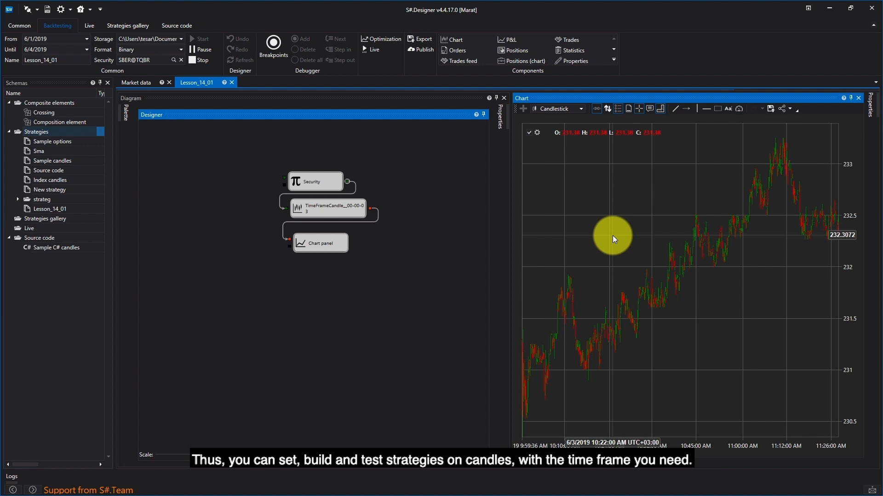
Change the candle cube's series to Volume candle with a volume of 100 and run the backtest
right_click(332, 210)
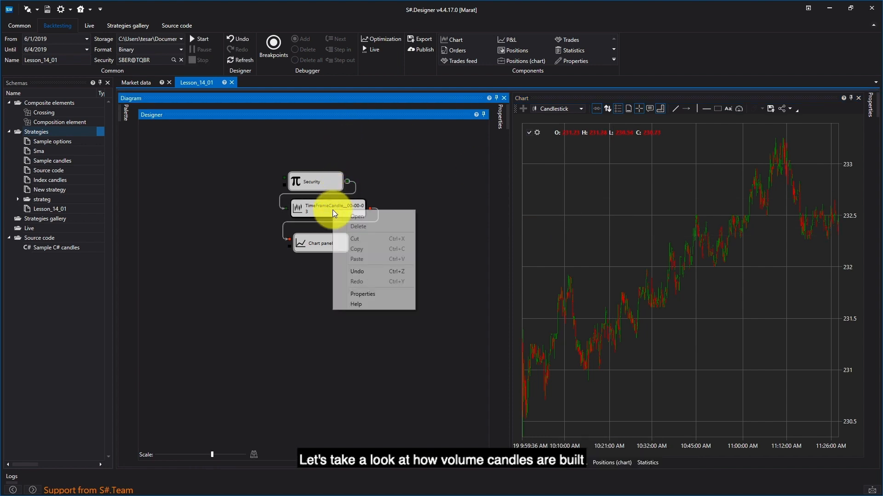
click(360, 294)
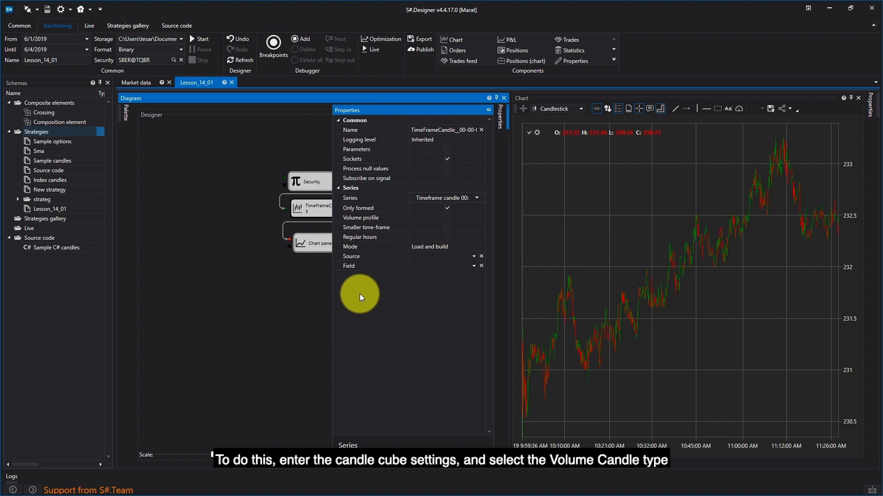
click(476, 199)
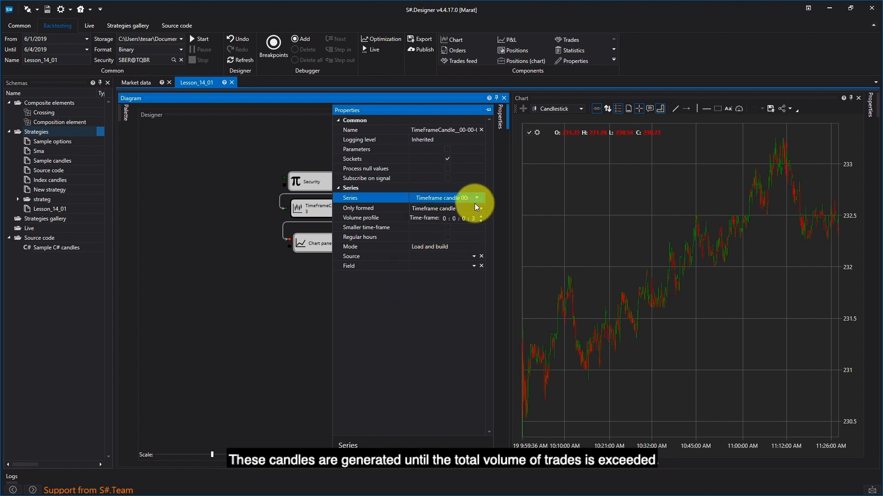
click(480, 209)
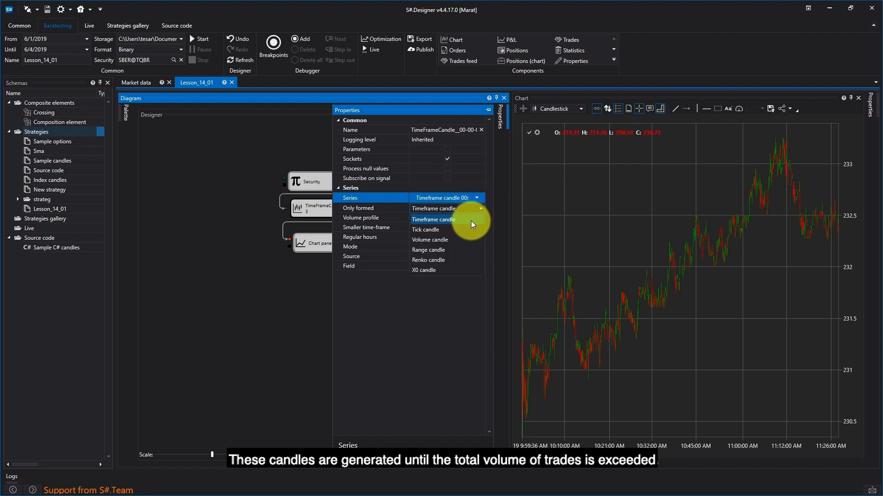
click(460, 240)
click(457, 218)
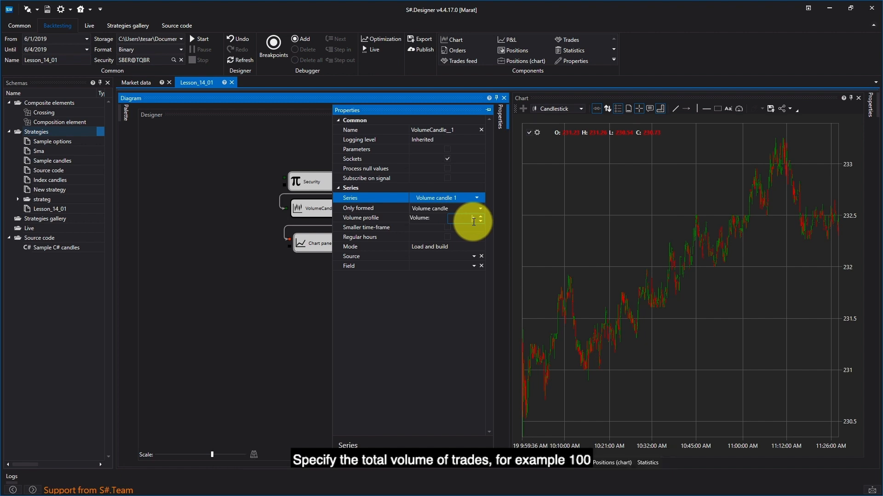
text(00)
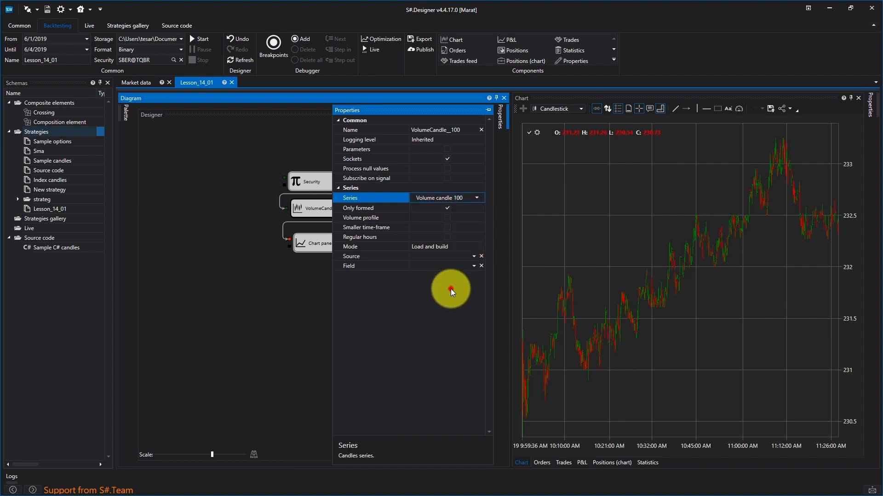
click(263, 145)
click(200, 40)
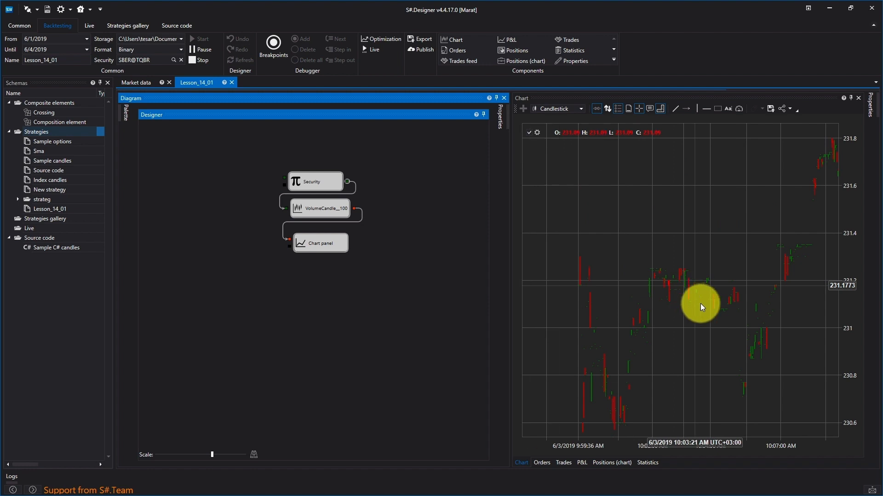
Stop the running backtest, set the volume candle's volume to 10000, and run the backtest again
right_click(333, 214)
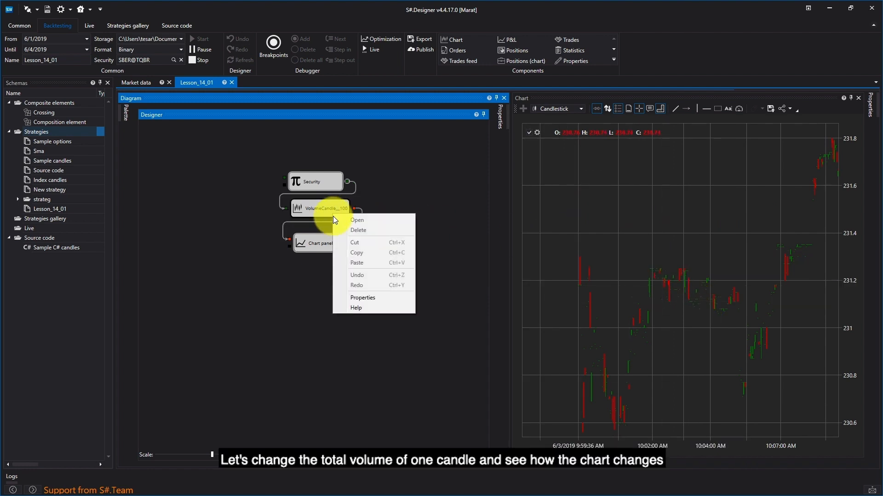
click(369, 300)
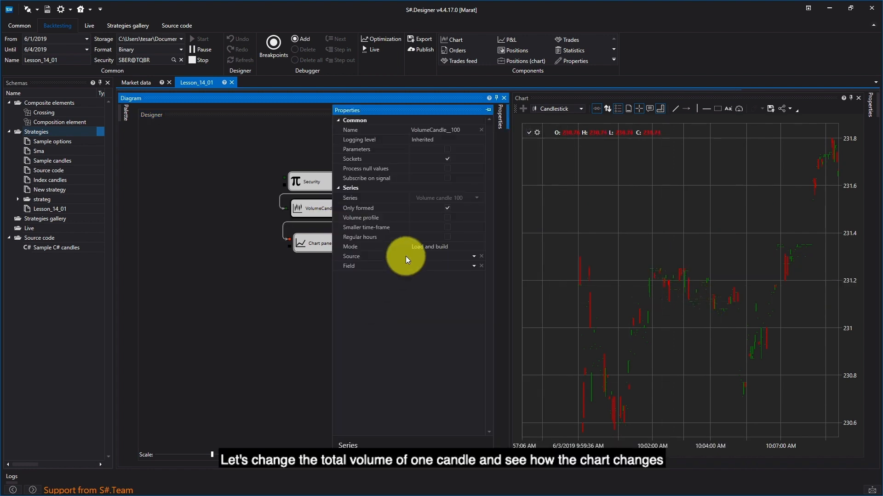
click(200, 59)
click(477, 199)
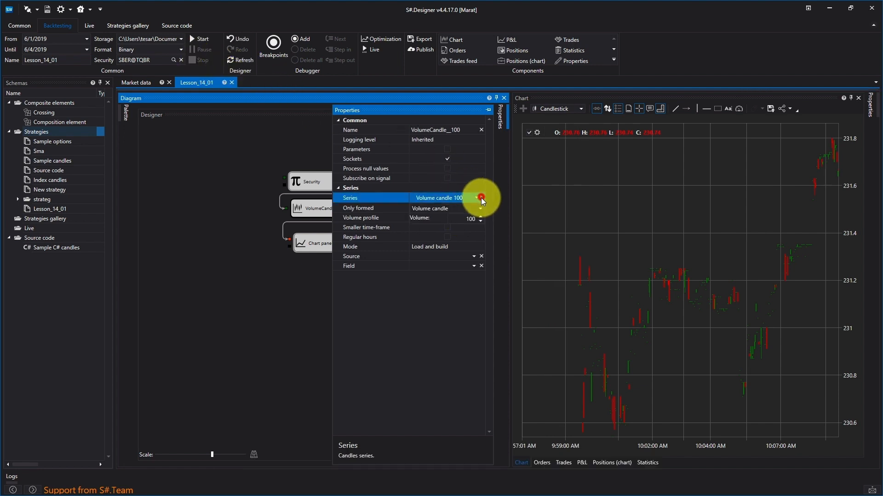
click(472, 219)
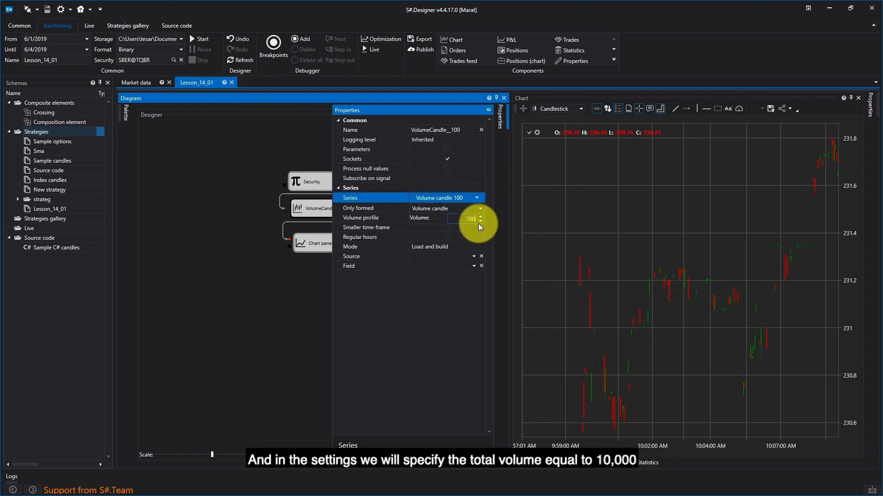
text(00)
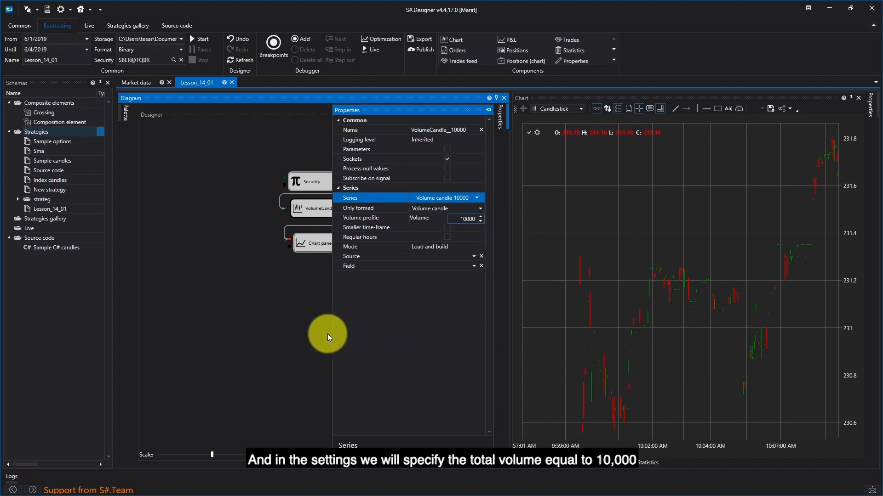
click(317, 331)
click(200, 41)
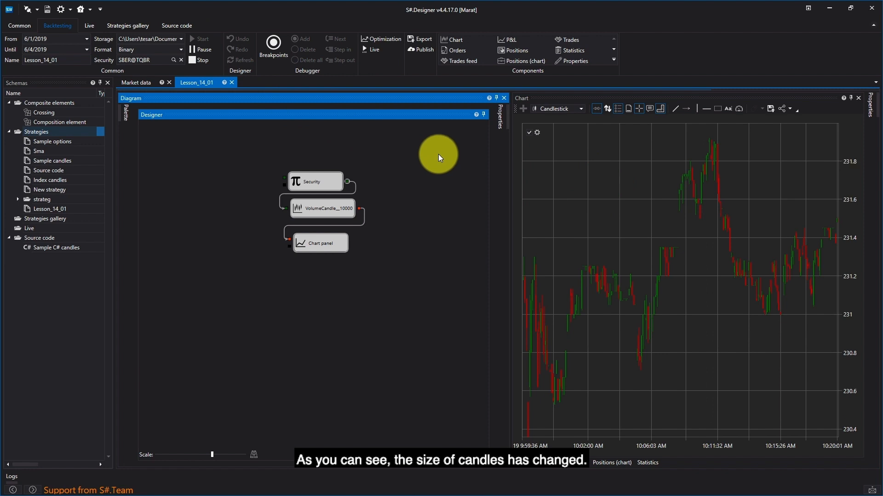
scroll(579, 304, up, 3)
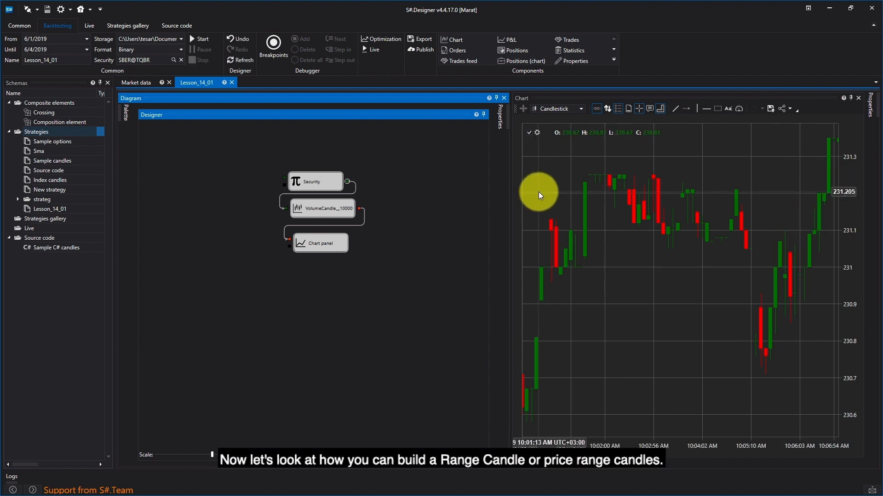
Change the candle cube's series to Range candle with a price change of 10 and run the backtest
right_click(331, 213)
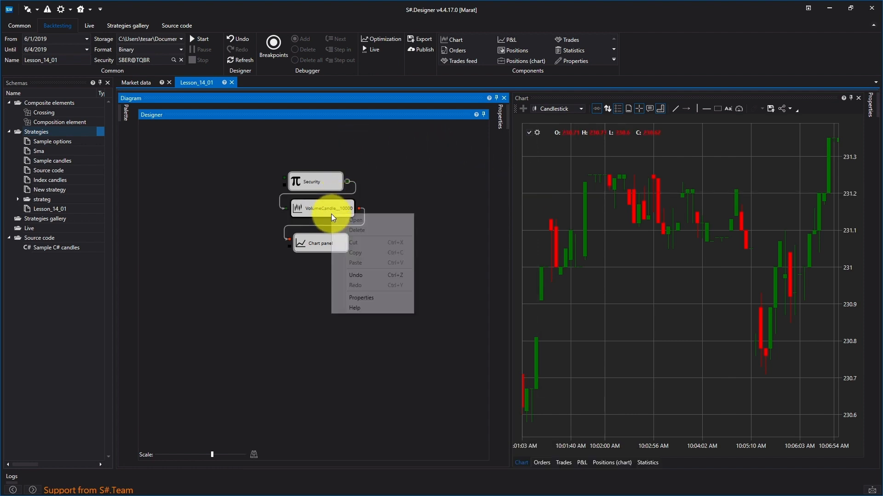
click(384, 297)
click(479, 199)
click(478, 209)
click(460, 250)
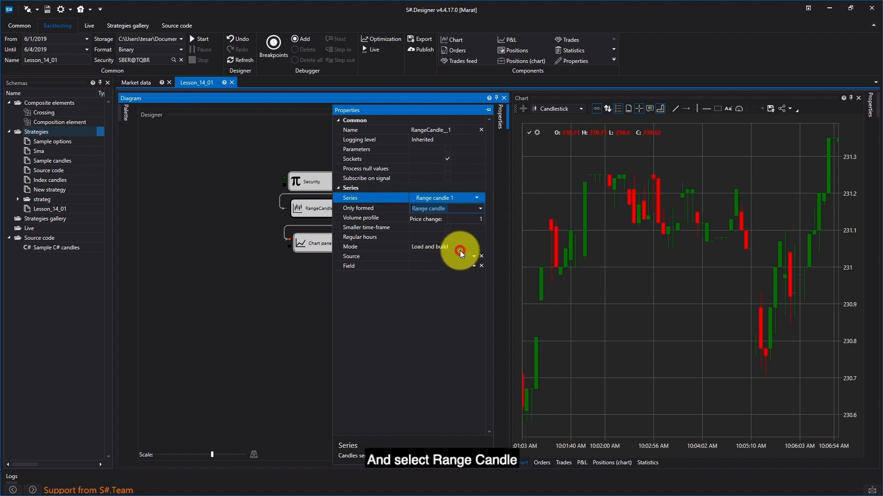
click(478, 223)
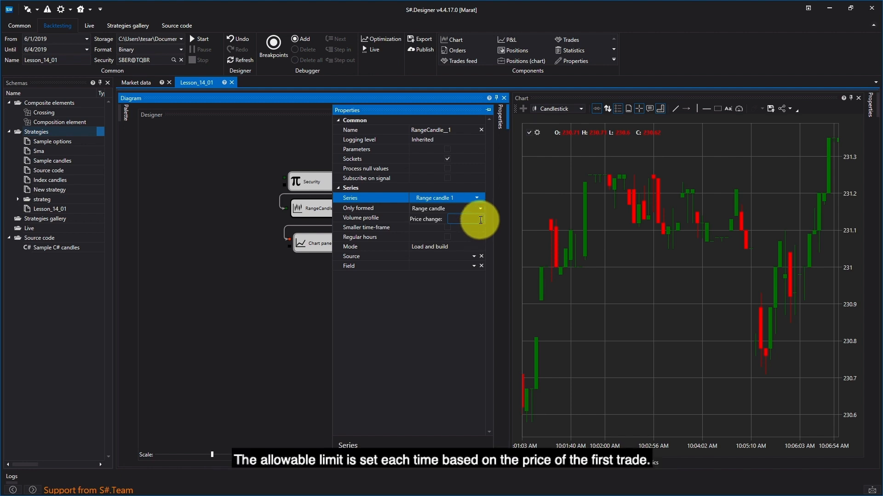
click(483, 220)
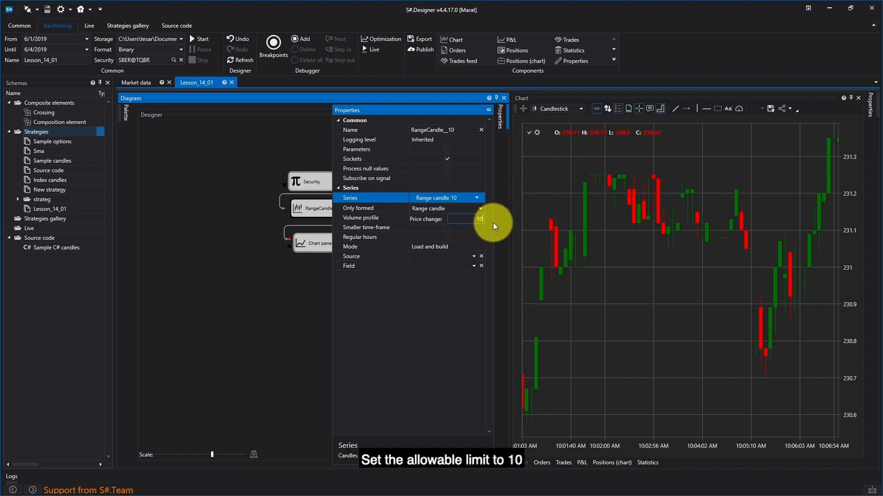
click(213, 318)
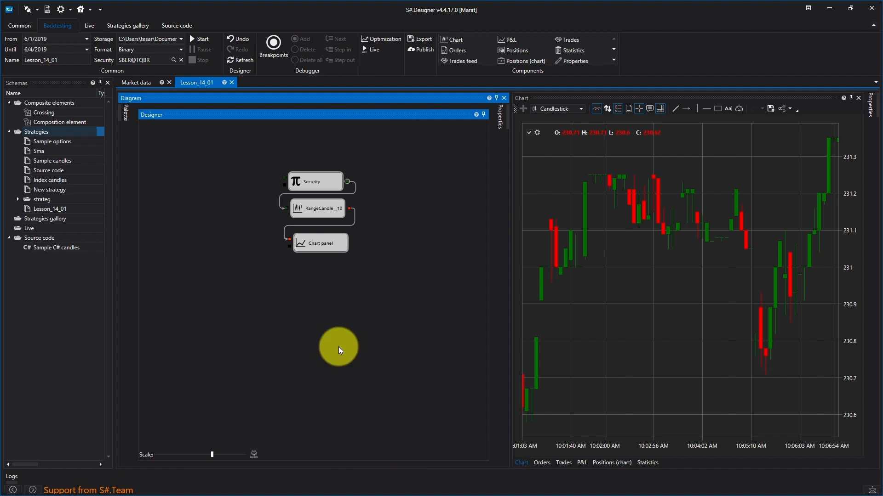
click(208, 40)
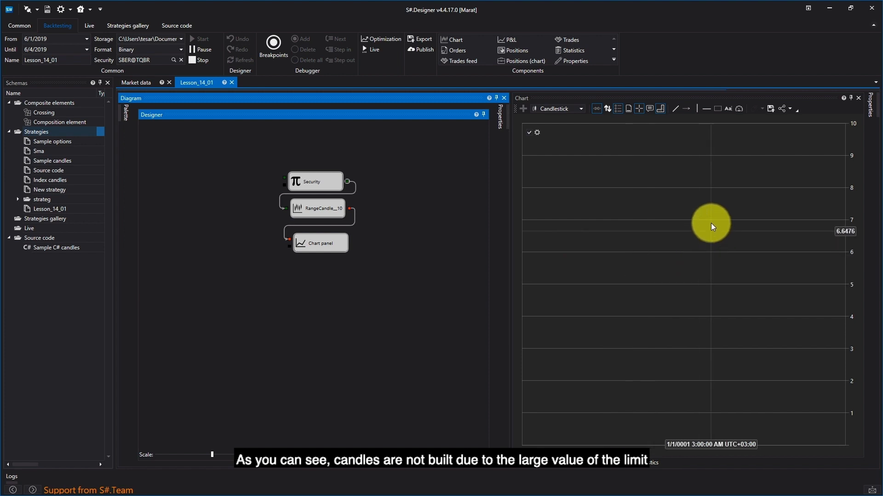
Stop the running backtest, set the range candle's price change to 1, and run the backtest again with the candles fitted in the chart
right_click(319, 208)
click(357, 294)
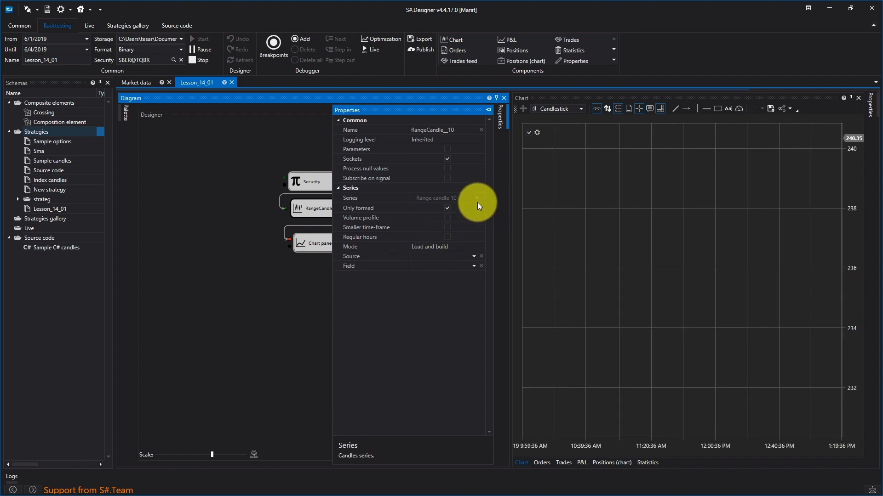
click(198, 62)
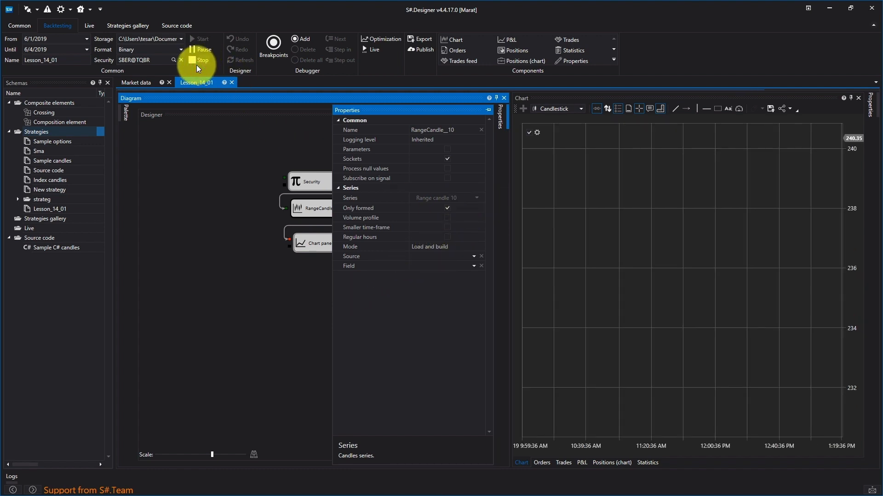
click(478, 198)
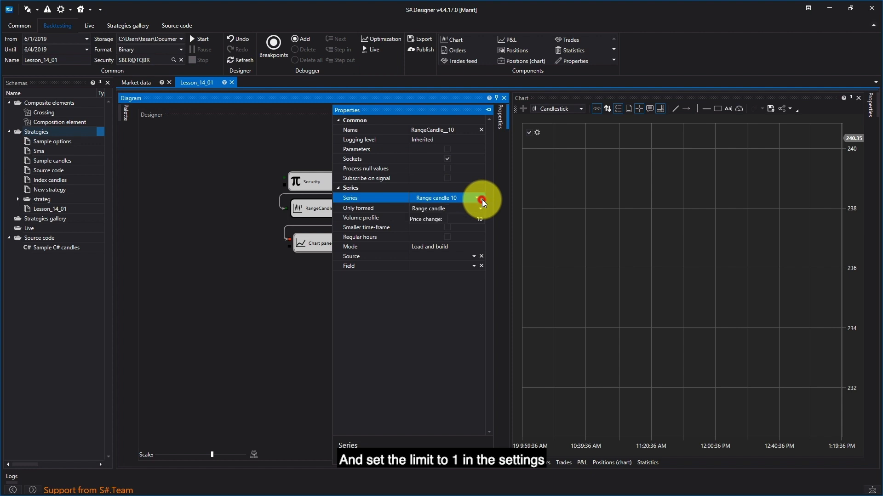
key(Delete)
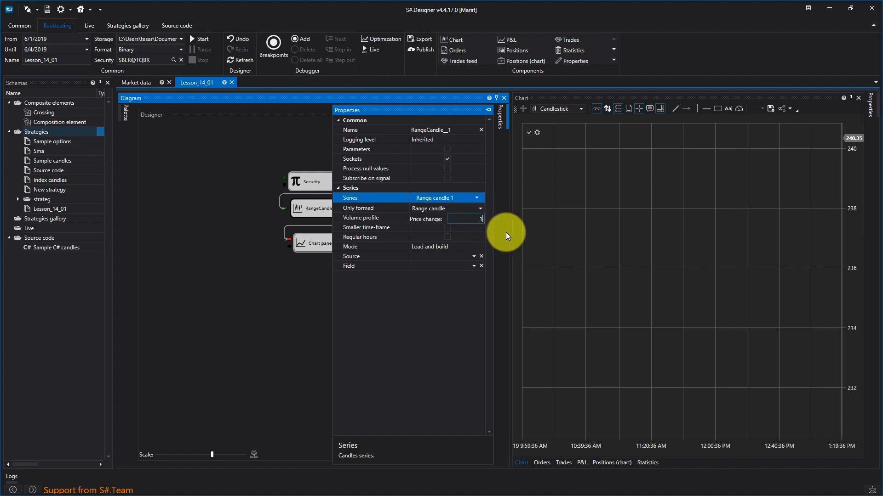
click(236, 306)
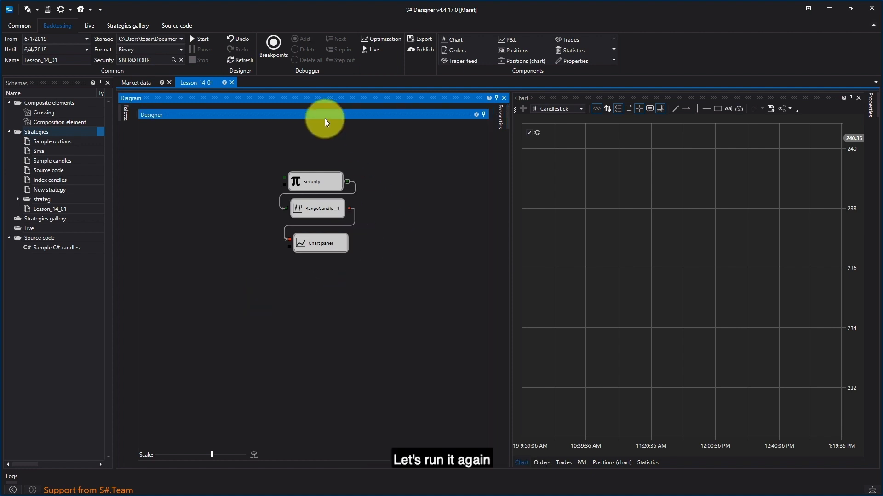
click(203, 40)
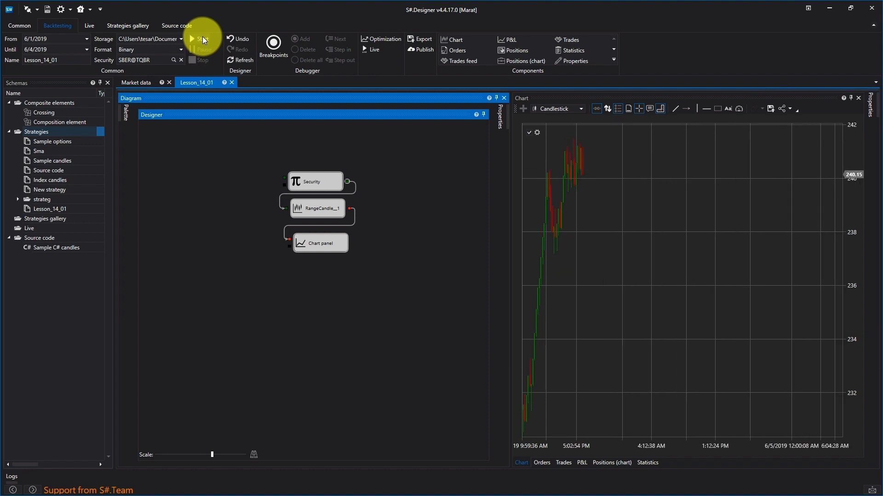
double_click(578, 247)
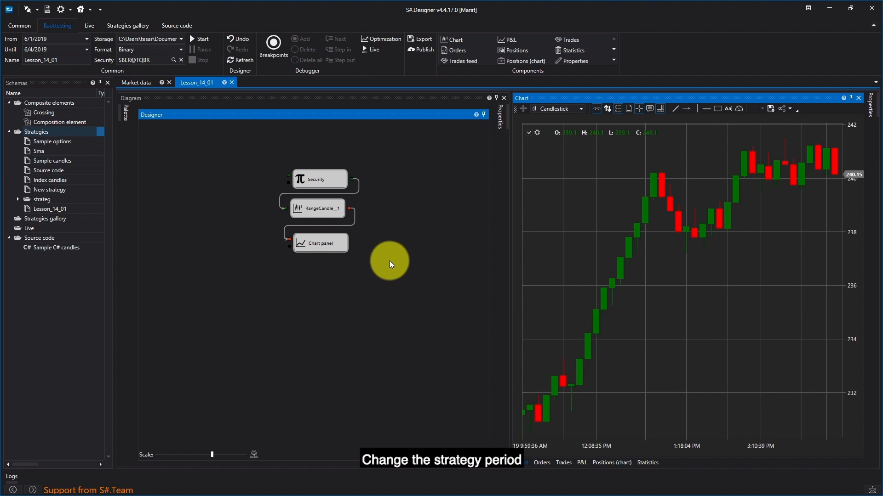
Set the backtest start date to 4/1/2019 and change the candle cube's series to Timeframe candle with a 25-minute time-frame
text(4)
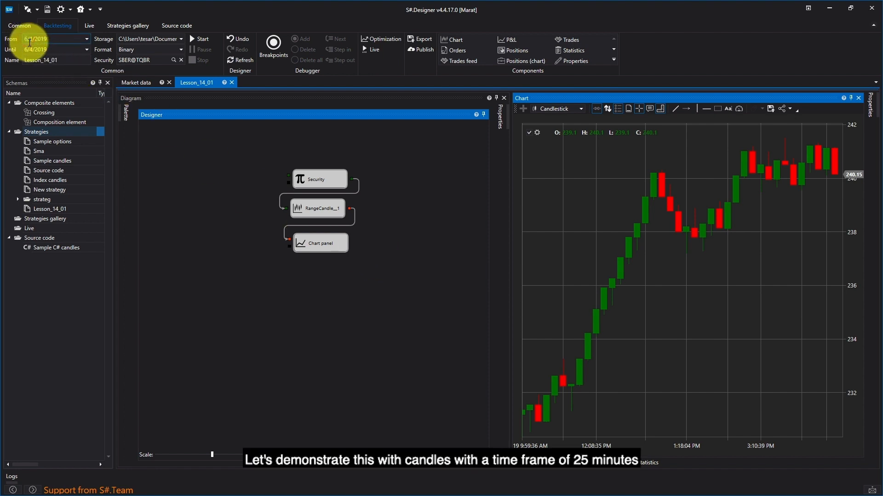
click(165, 192)
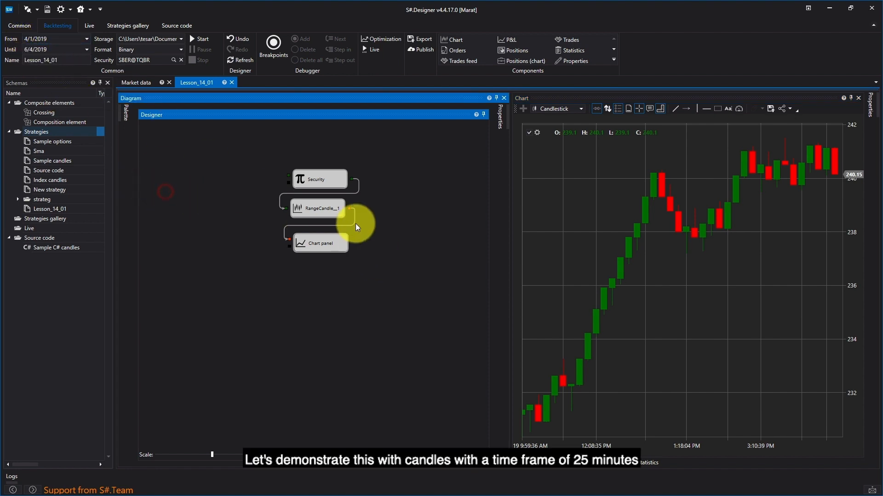
right_click(336, 211)
click(376, 295)
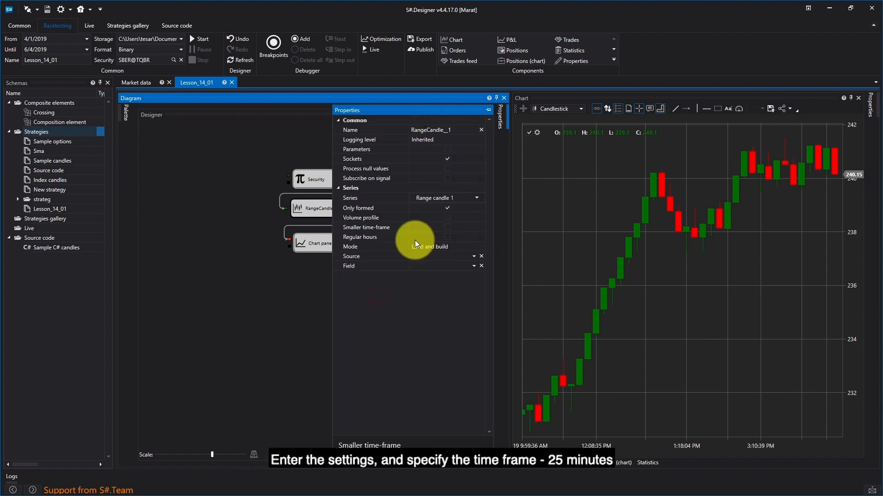
click(461, 201)
click(478, 210)
click(462, 224)
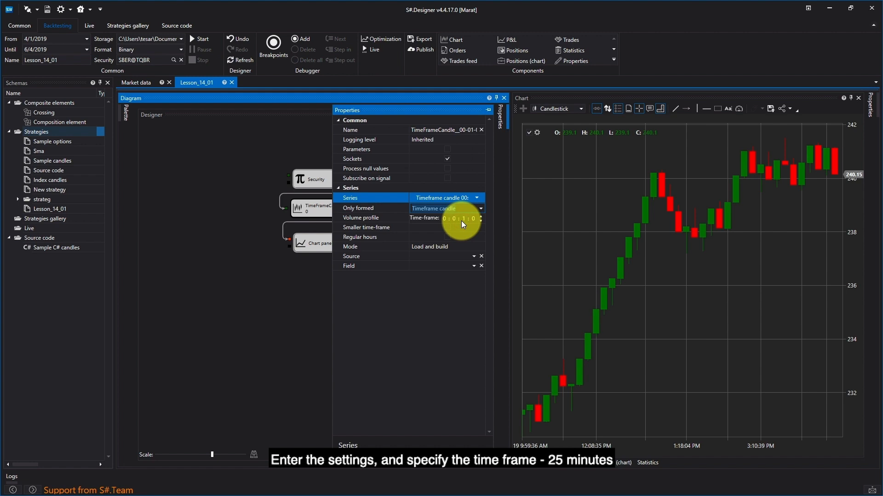
click(464, 219)
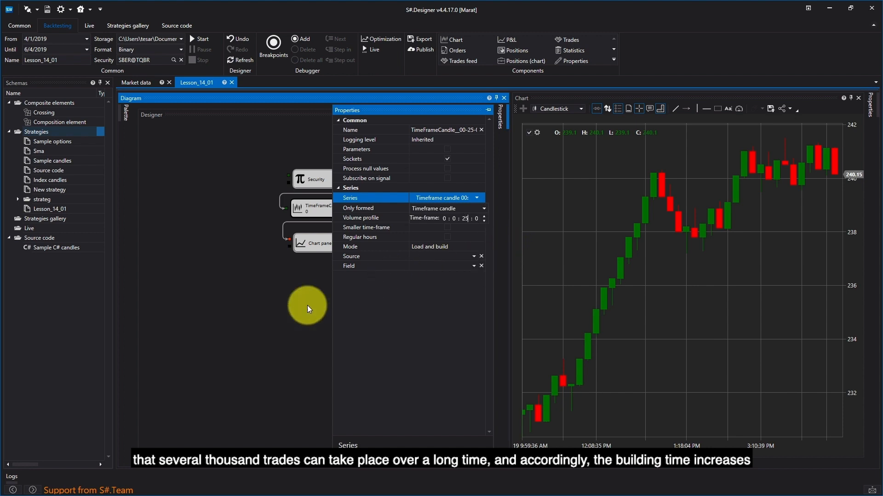
click(278, 320)
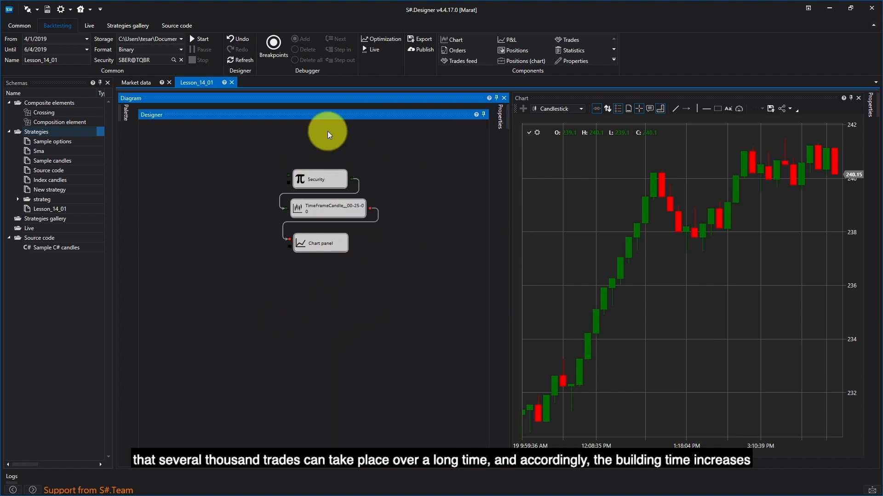
Run the backtest with the 25-minute candles built from ticks, and stop it partway through
right_click(324, 214)
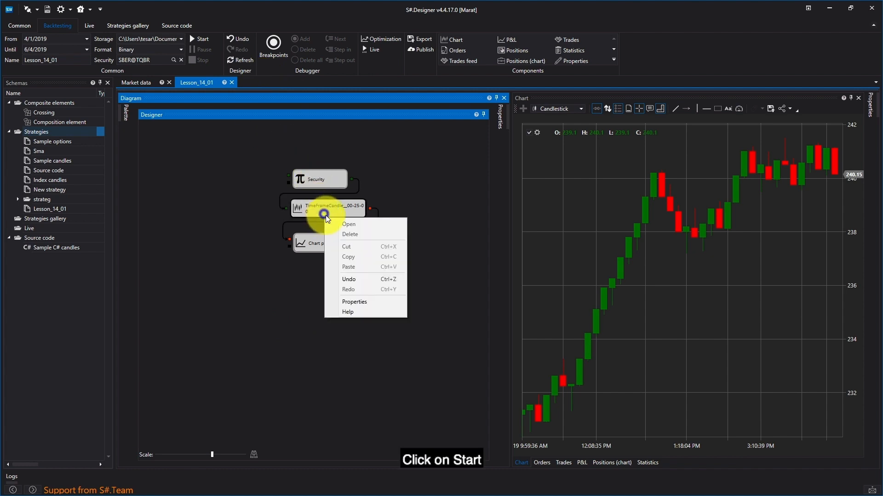
click(197, 40)
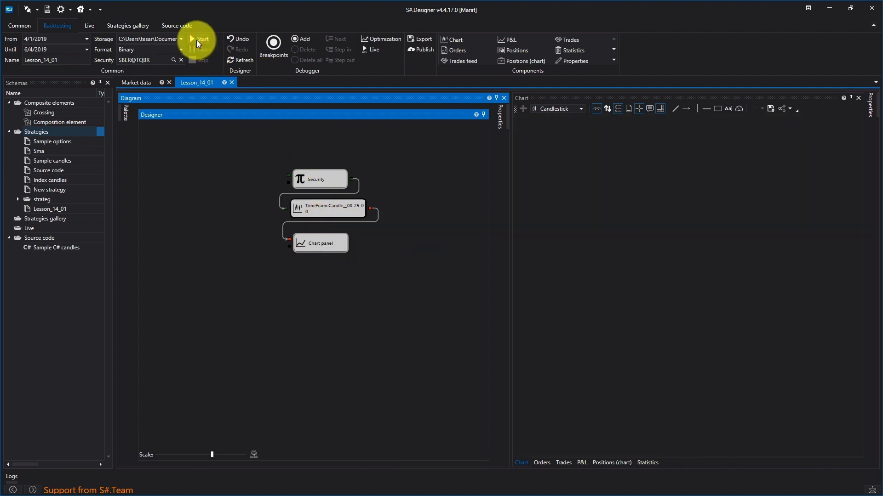
click(197, 40)
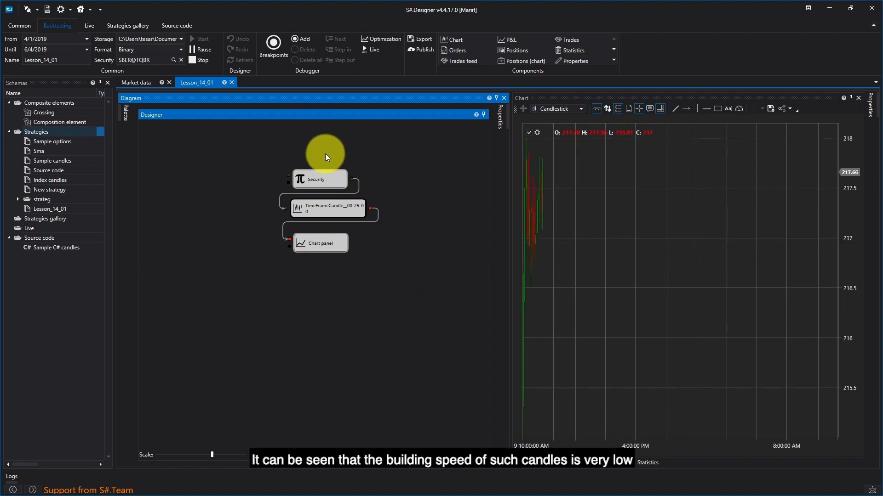
click(197, 61)
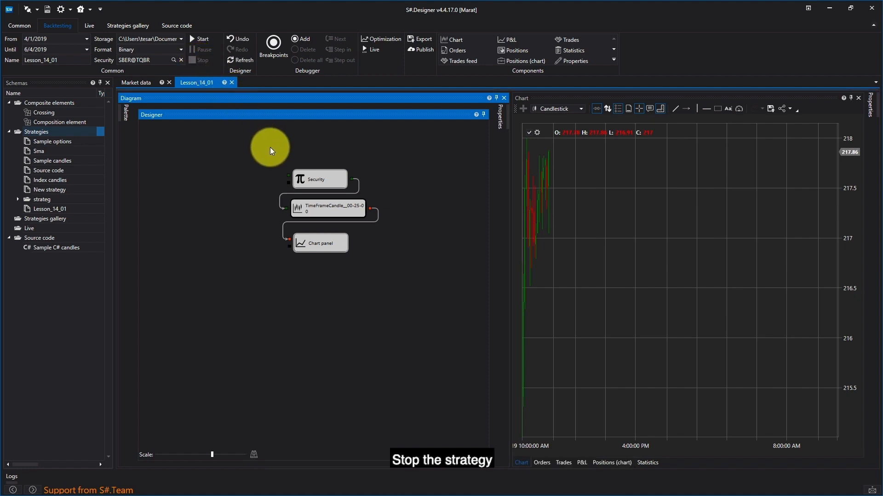
Enable the Smaller time-frame option on the candle cube and run the backtest, fitting the plotted candles in the chart
right_click(311, 206)
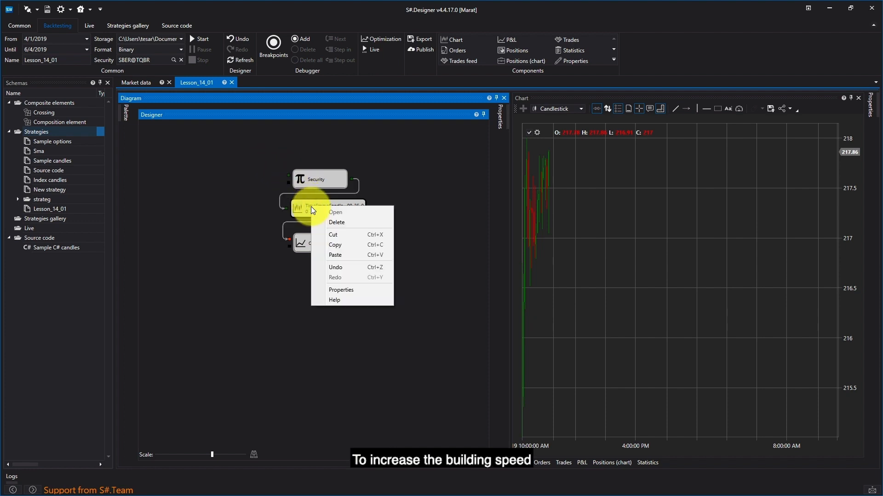
click(363, 290)
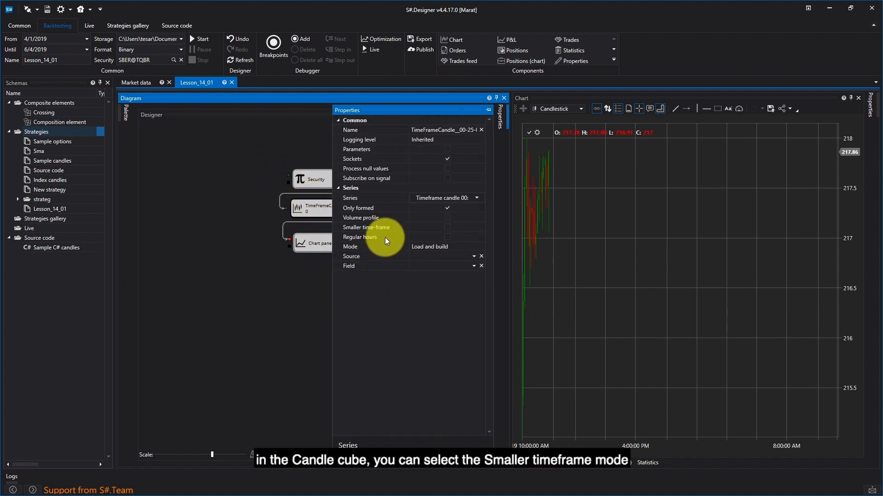
click(448, 227)
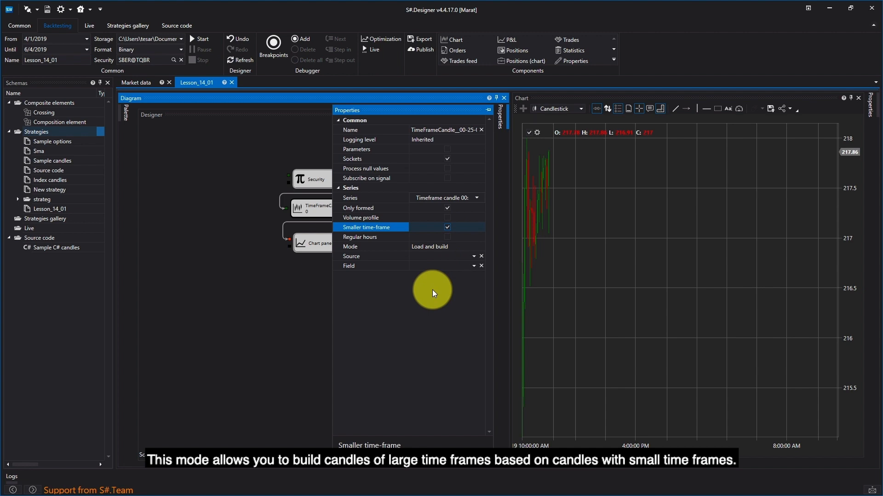
click(293, 309)
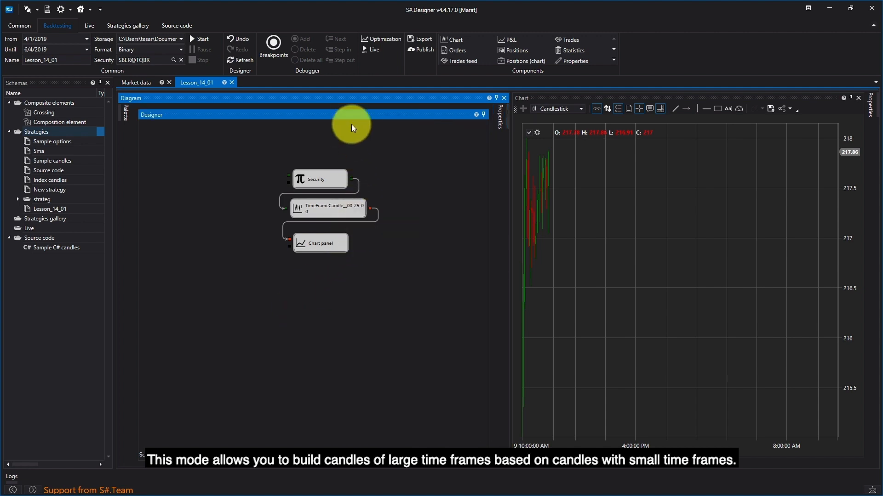
click(192, 39)
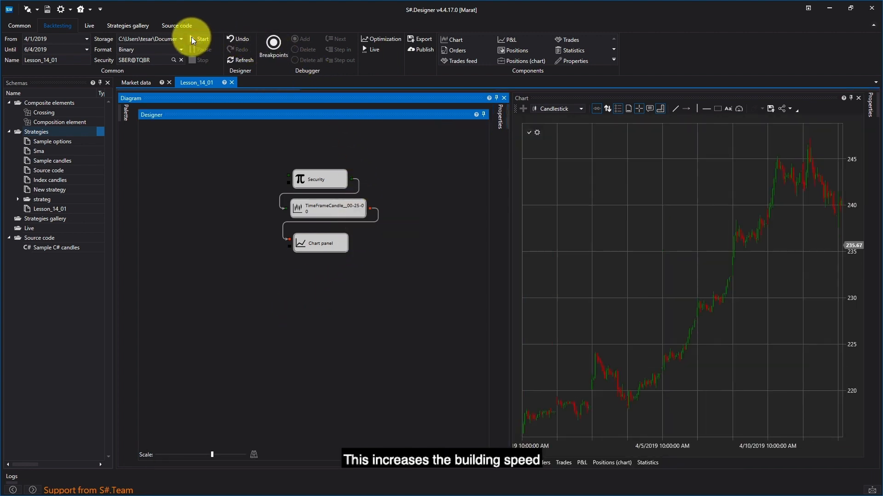
click(617, 233)
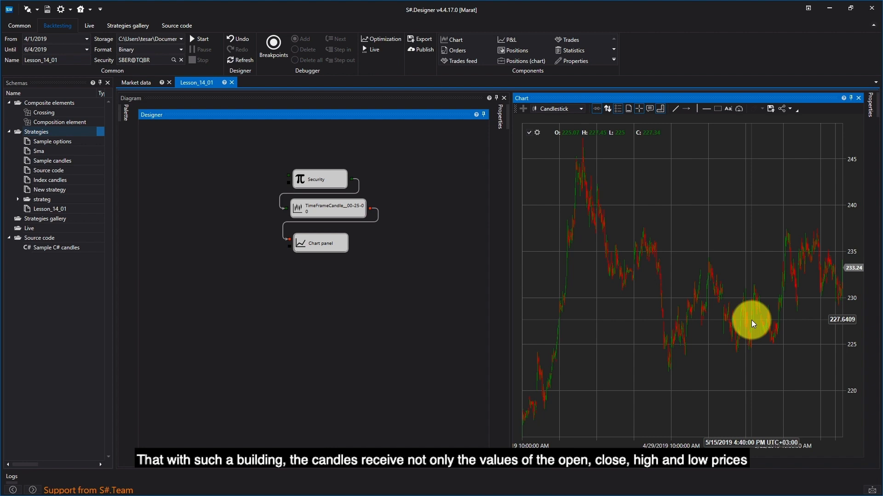
Add a Converter cube to the diagram beside the Security cube and connect the candle cube's output to its input
click(465, 297)
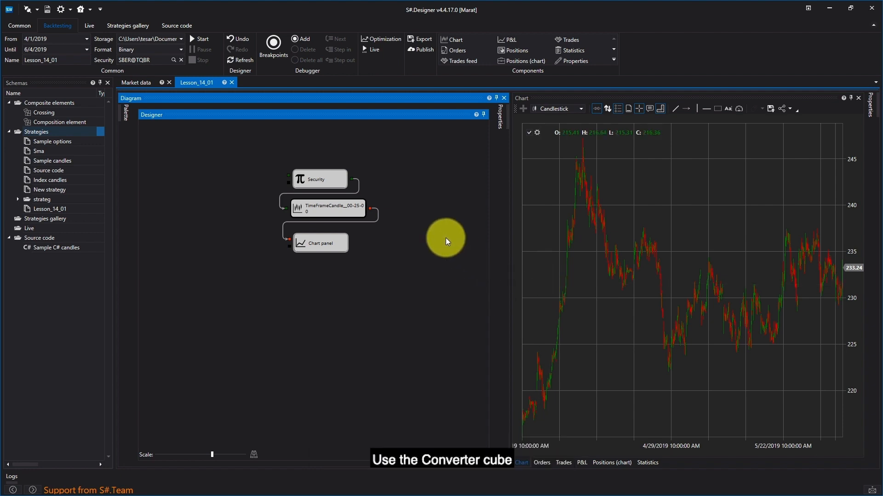
click(119, 113)
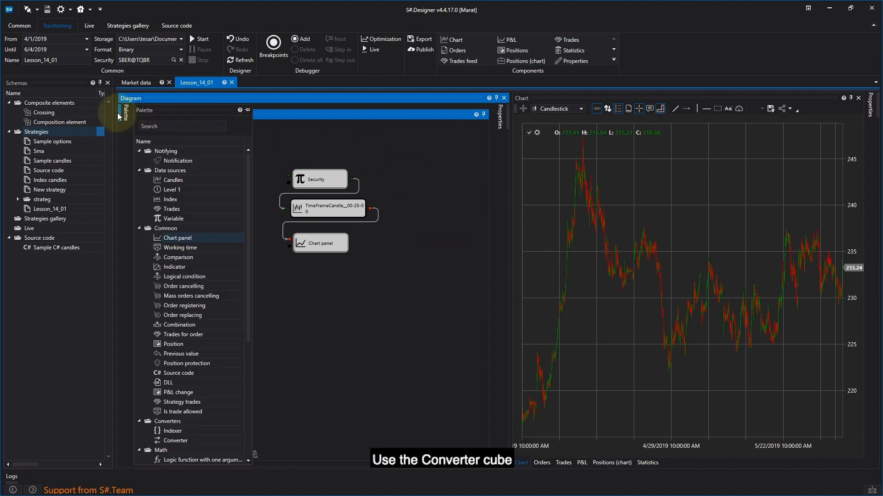
click(171, 442)
drag(271, 415, 382, 164)
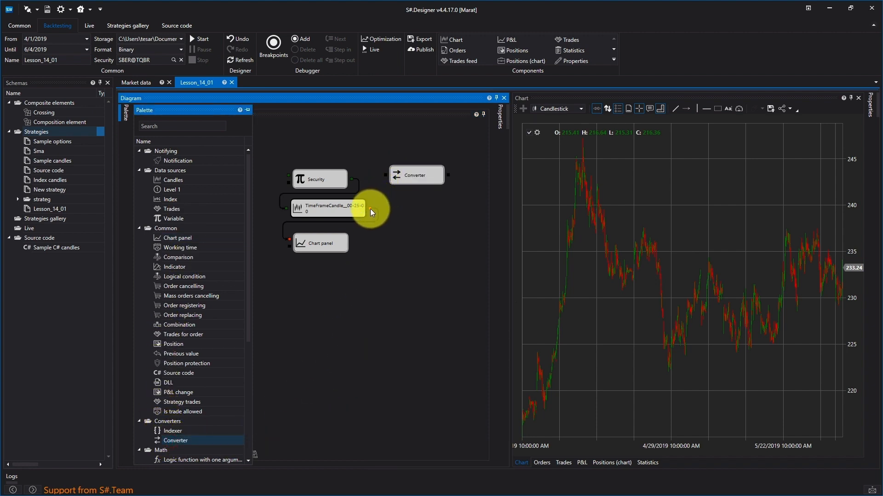
drag(371, 209, 384, 175)
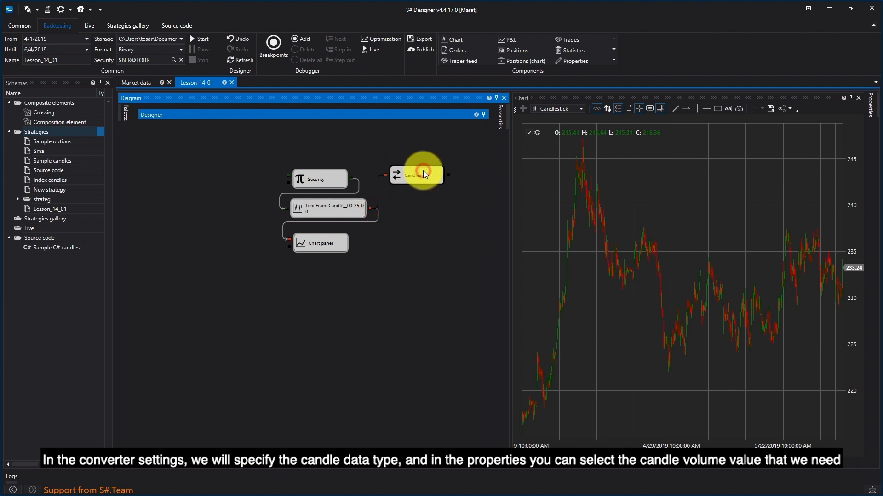
Set the Converter cube's property to Volume at close
right_click(422, 171)
click(454, 255)
click(463, 197)
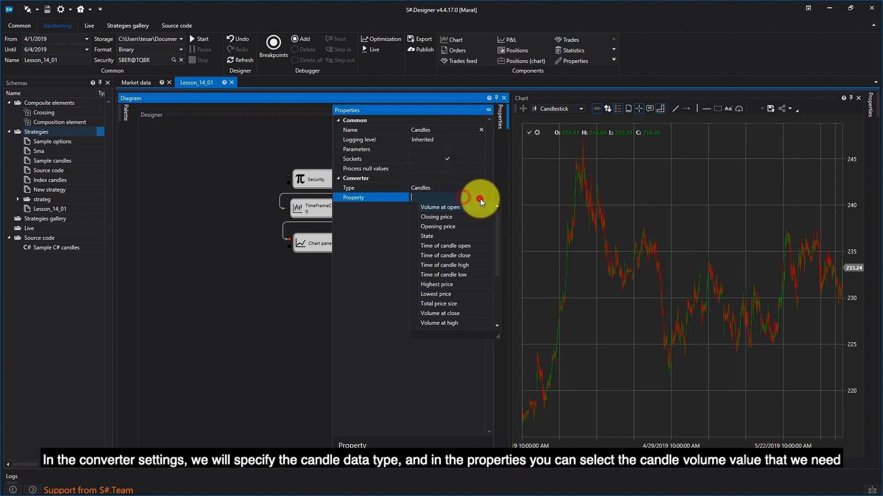
scroll(472, 293, down, 2)
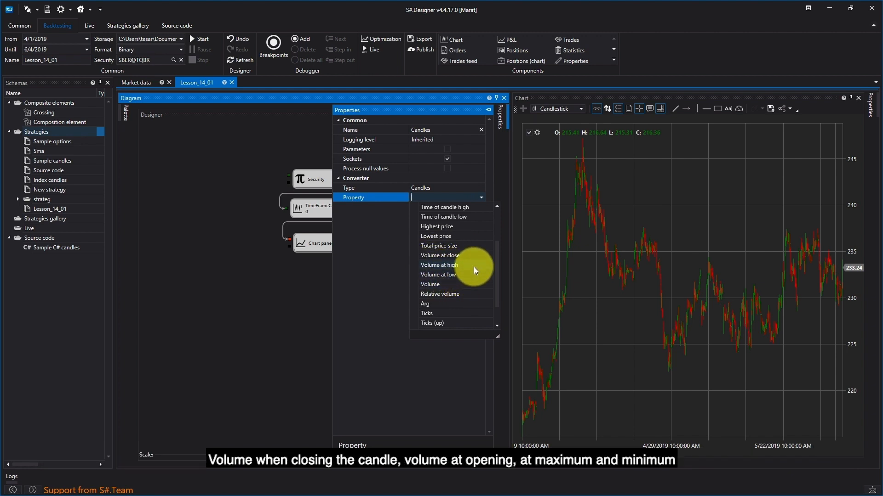
scroll(464, 313, down, 1)
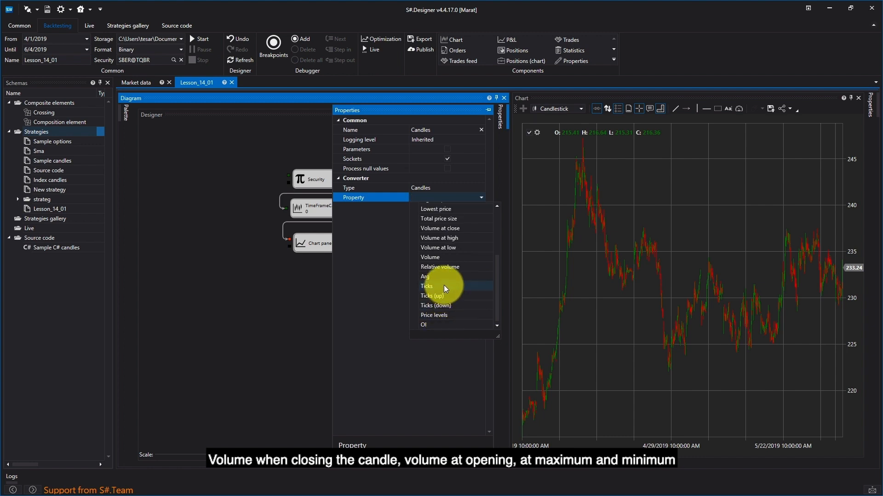
click(470, 230)
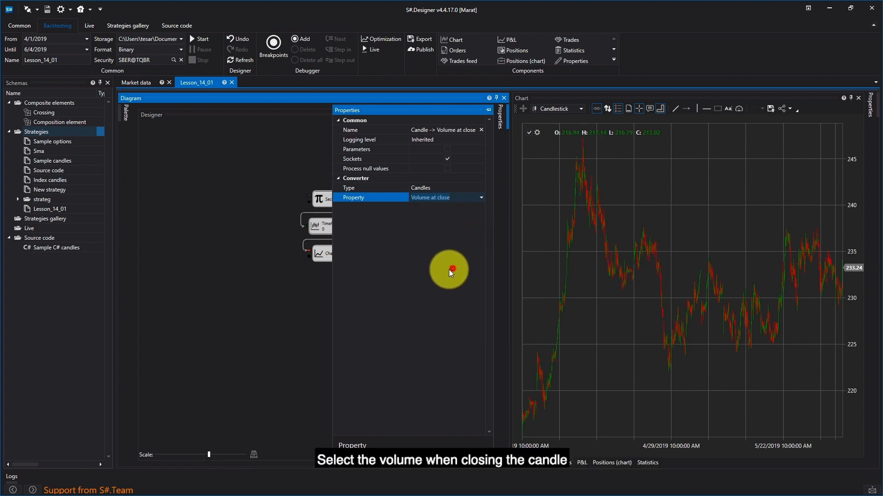
click(305, 305)
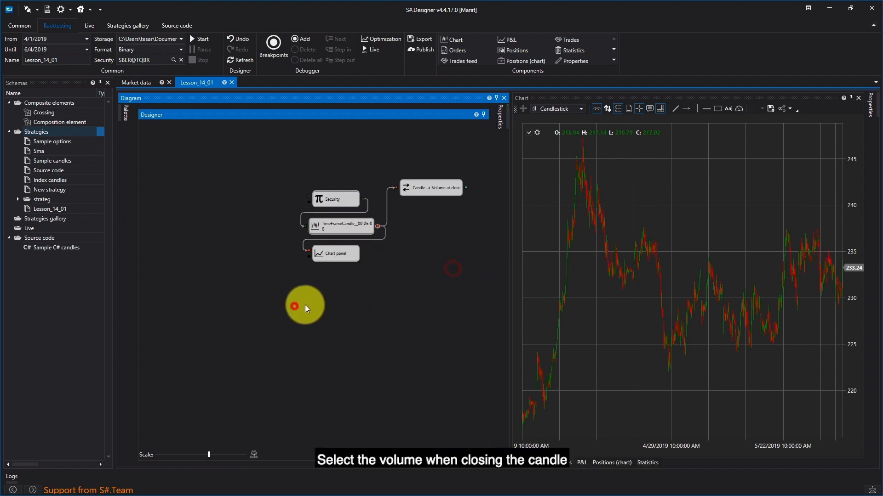
click(359, 236)
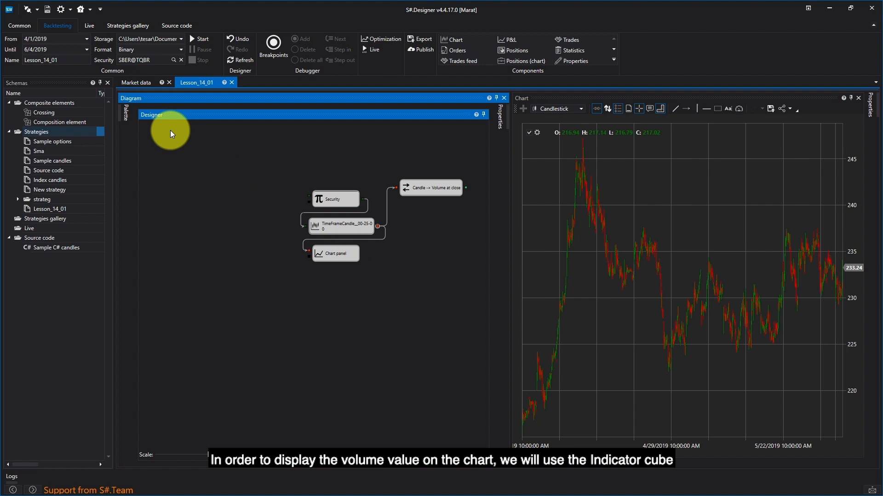
Add an Indicator cube below the Converter cube and set it to SMA with a period of 1
mouse_move(125, 113)
drag(171, 268, 418, 225)
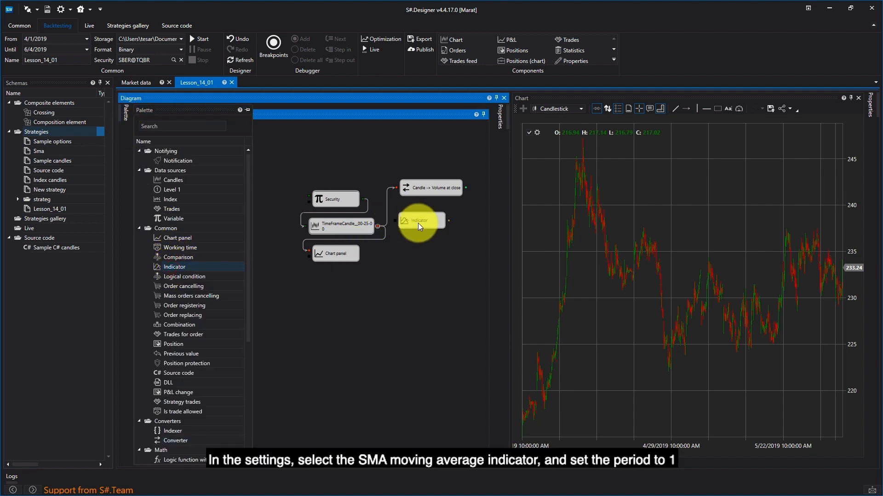
right_click(419, 224)
click(468, 308)
click(473, 188)
click(329, 177)
text(sma)
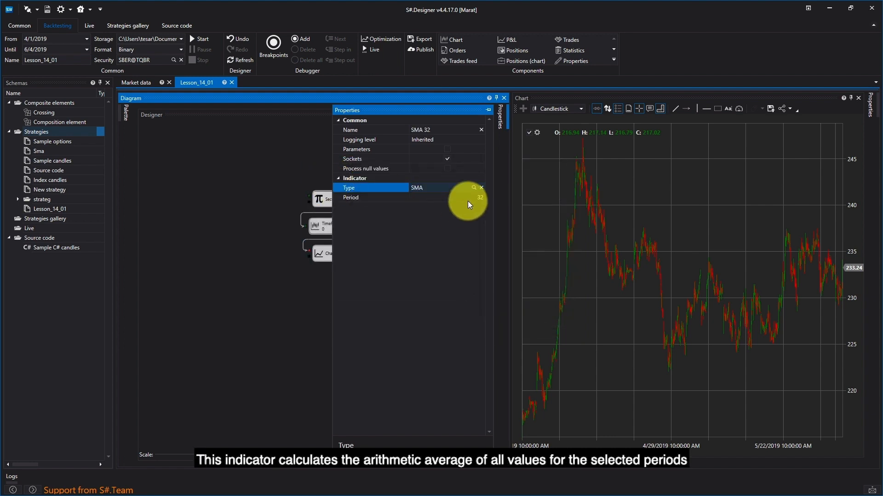
click(473, 197)
text(1)
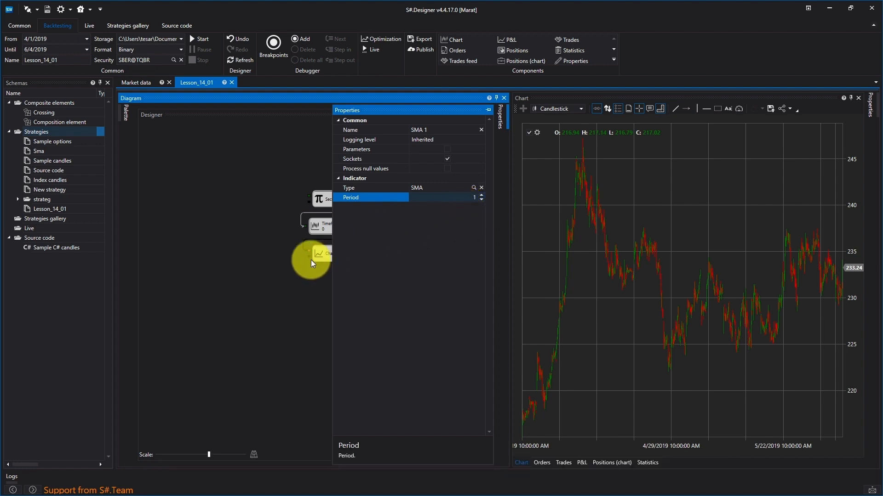
click(271, 280)
Connect the Converter cube's output to the SMA cube and link the SMA output to a second Chart panel cube placed below it
drag(466, 187, 394, 221)
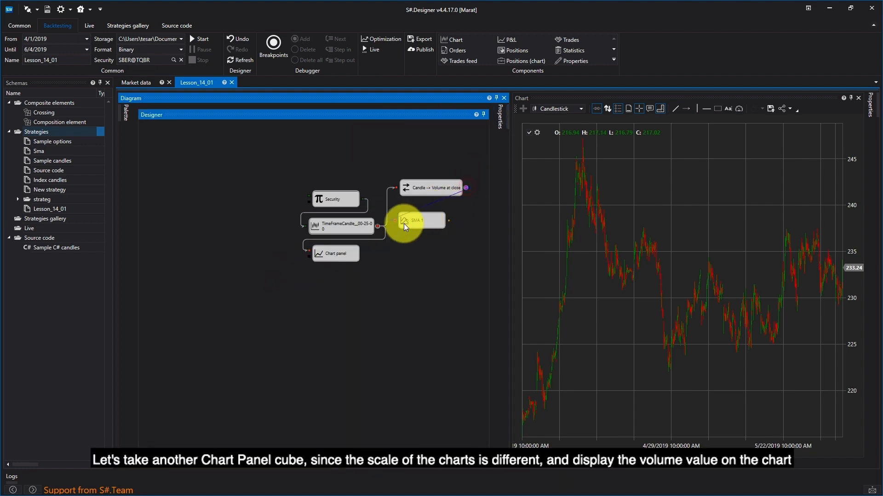
click(126, 112)
drag(169, 243, 404, 238)
drag(449, 221, 422, 252)
Run the backtest and enlarge the SMA 1 volume pane under the candle chart
click(202, 39)
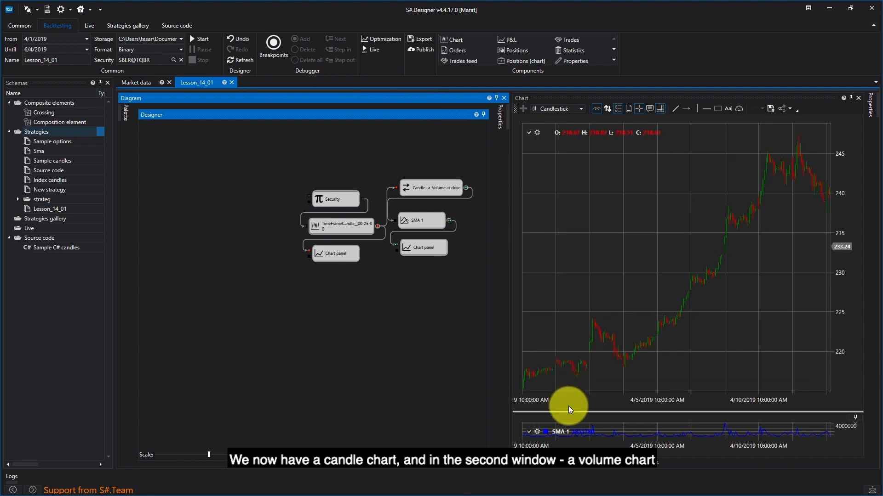
drag(570, 411, 571, 315)
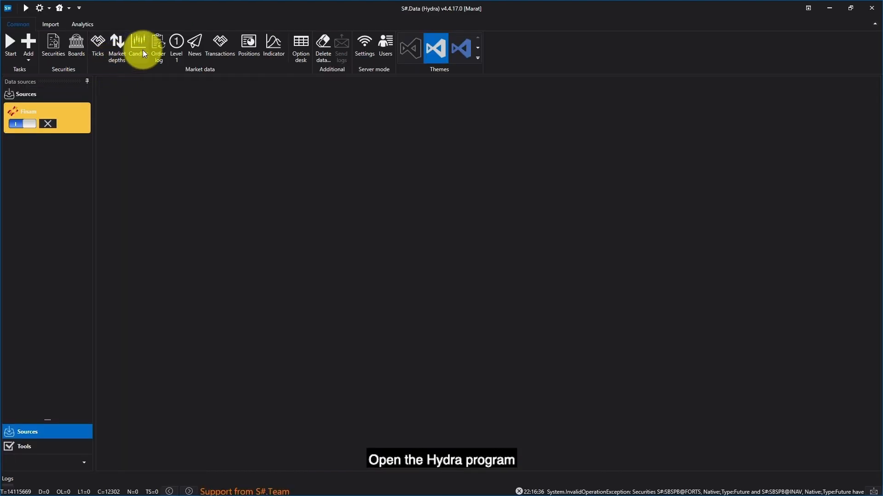
In S#.Data (Hydra), open the candles data view and set its period from 1/1/2019 to 6/1/2019
click(139, 47)
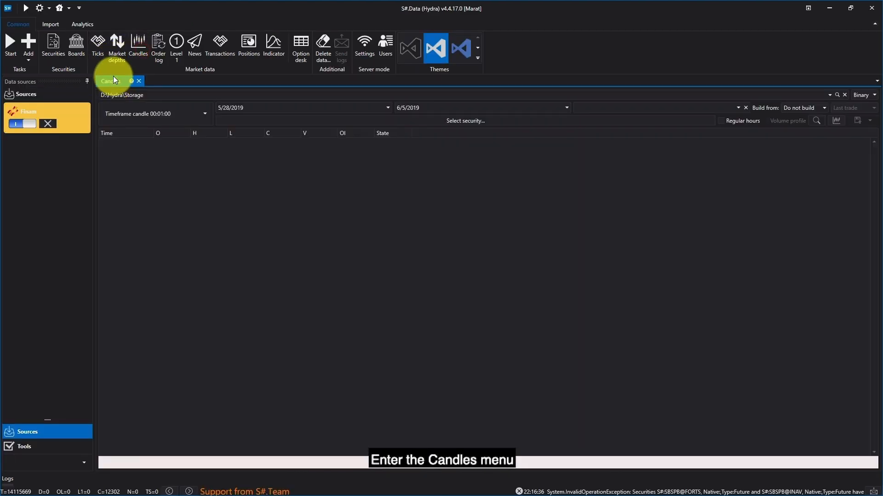
click(388, 108)
click(218, 129)
click(219, 128)
click(219, 128)
click(219, 129)
click(260, 156)
click(566, 107)
click(504, 157)
Search the securities for sber and choose SBER@TQBR as the instrument
click(466, 120)
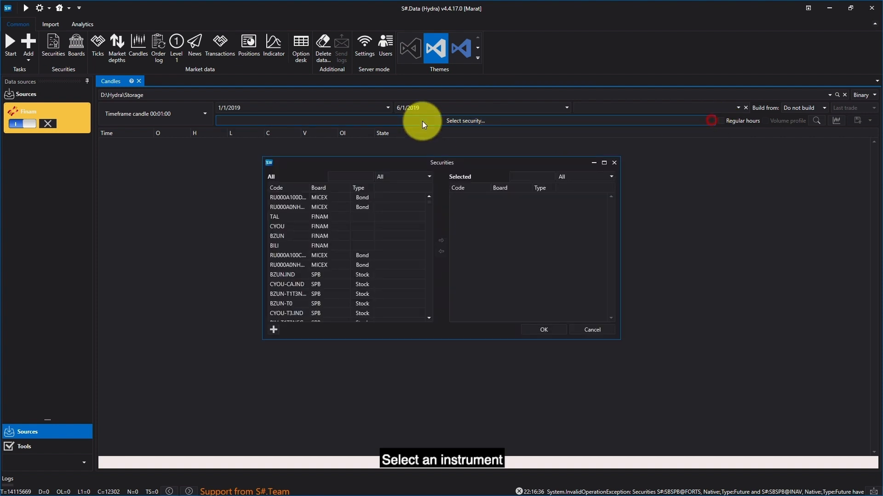
text(sber)
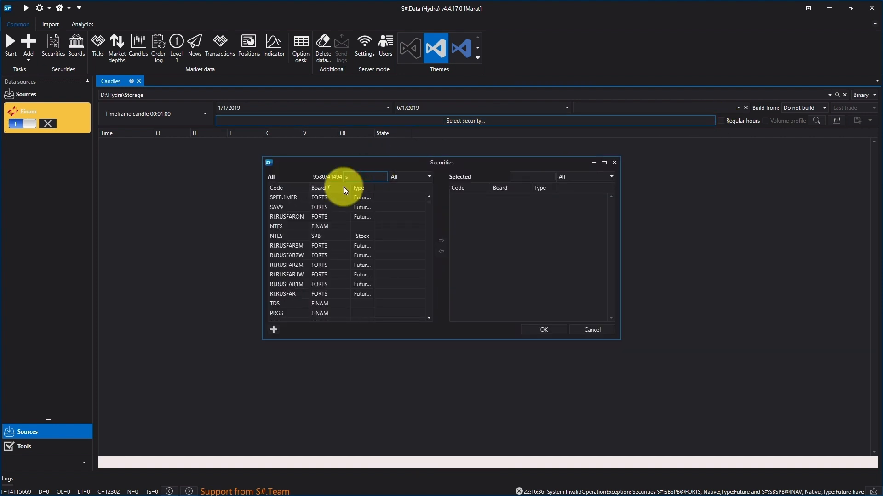
double_click(341, 227)
click(493, 196)
click(543, 330)
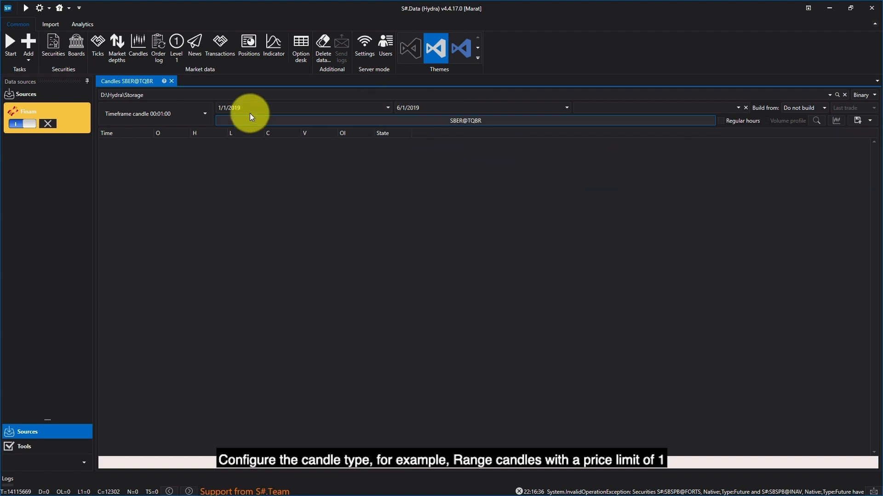
Set the candle type to Range candle with a price change of 1
click(198, 120)
click(205, 132)
click(171, 173)
click(206, 142)
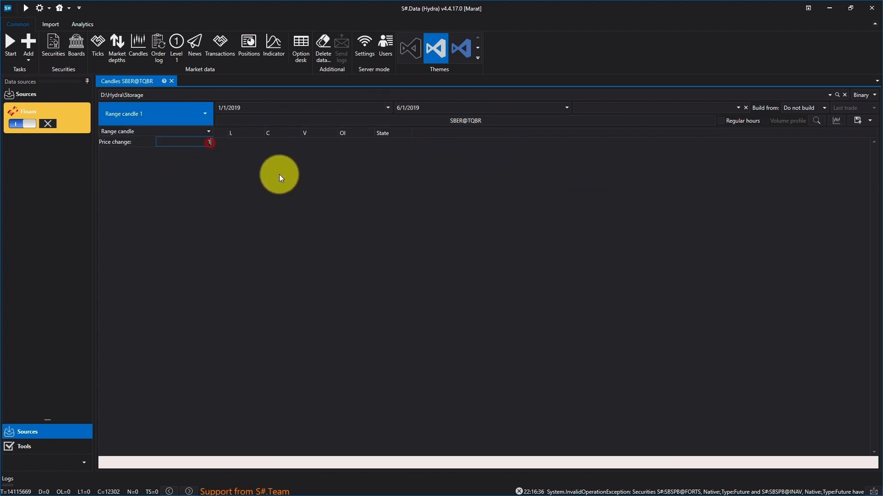
click(343, 188)
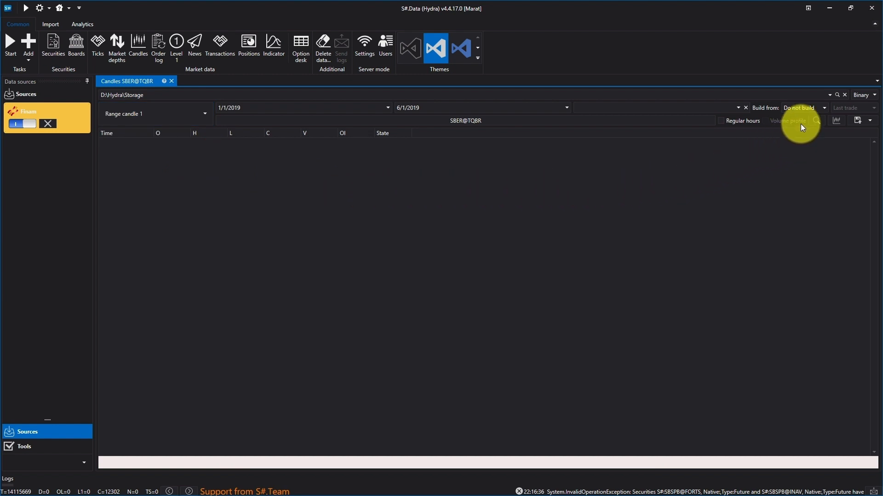
Set the candles to be built from Ticks and try loading them from the D:\Hydra\Storage folder
click(825, 108)
click(812, 128)
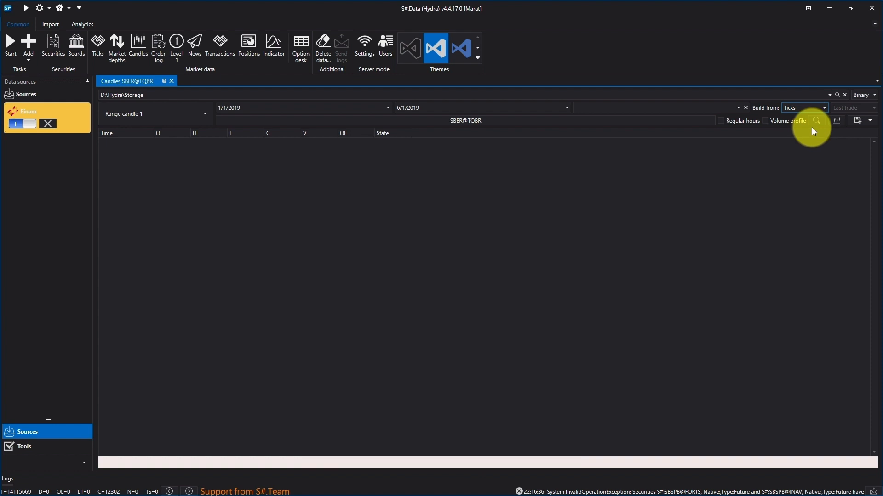
click(815, 124)
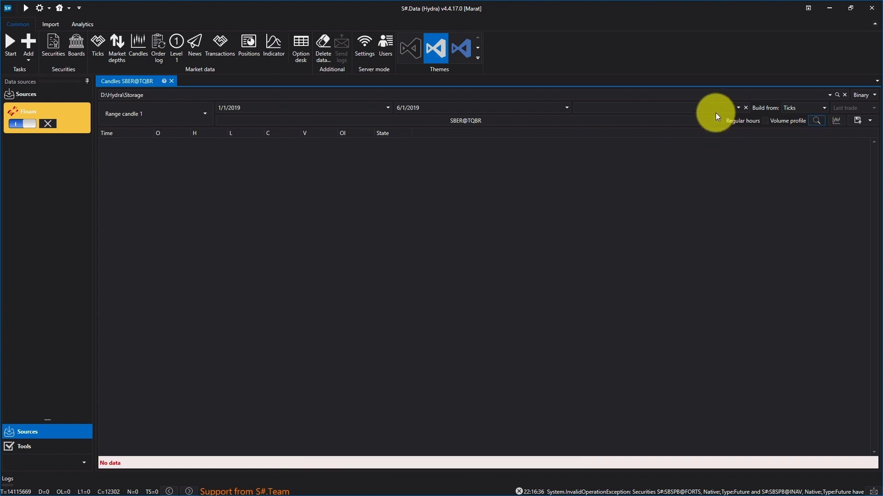
Switch the storage to D:\Hydra\Finam, build the range candles from it and stop the loading partway
click(828, 95)
click(120, 126)
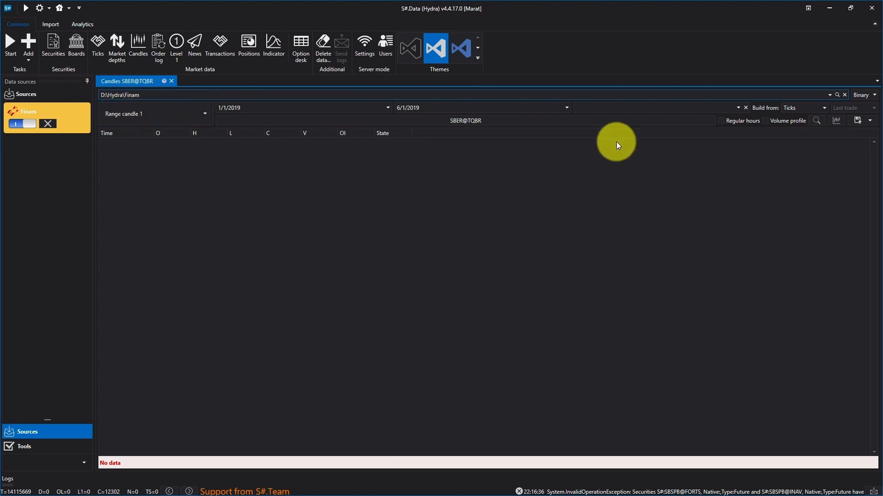
click(817, 121)
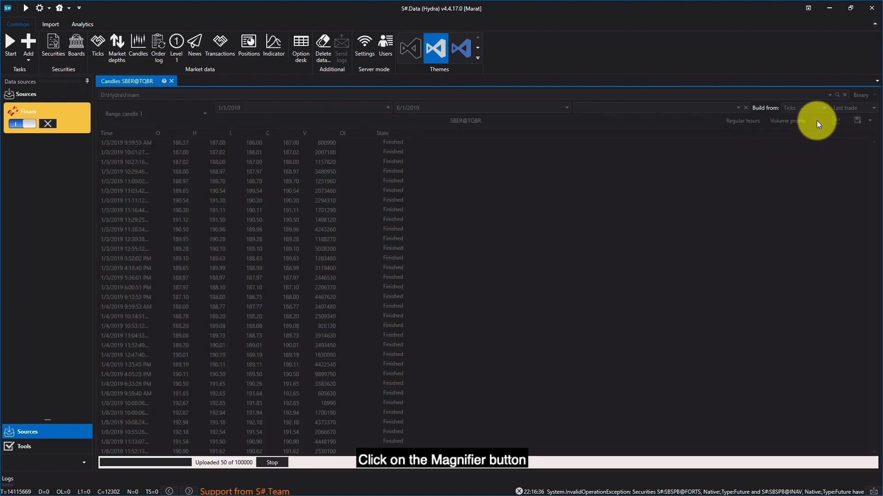
click(691, 162)
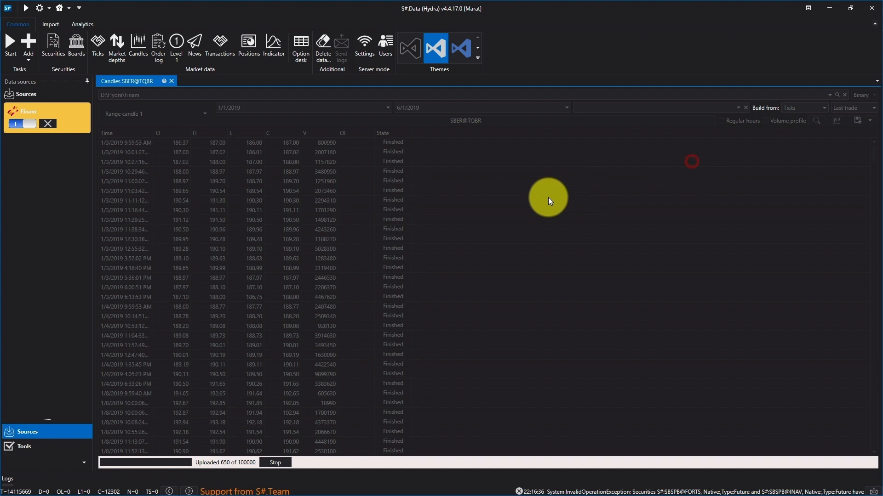
click(277, 463)
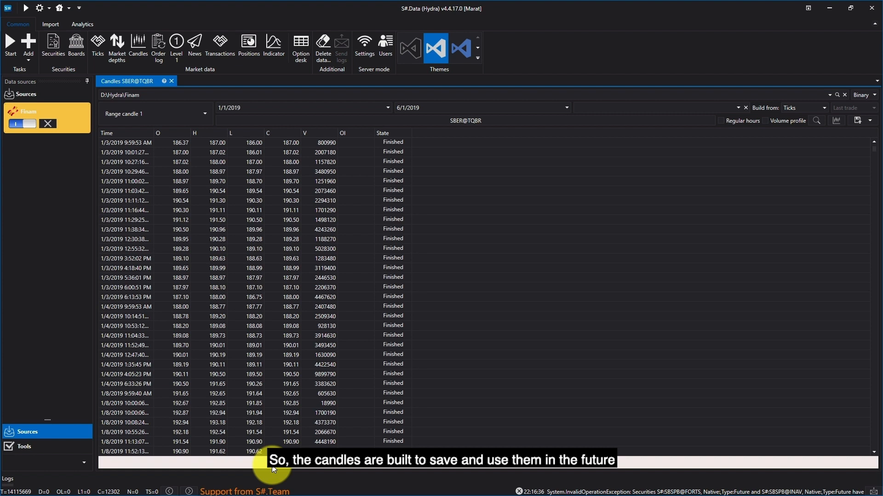
Save the built candles to D:\Hydra\Finam in Binary format
click(870, 120)
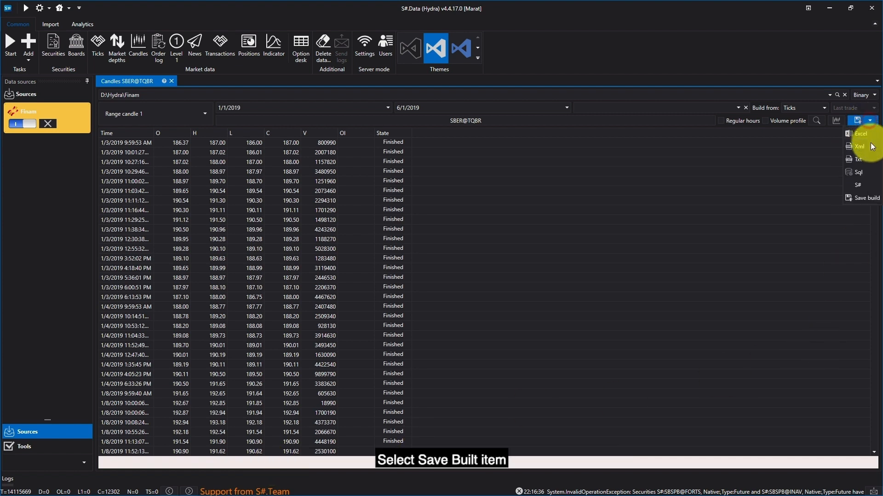
click(863, 198)
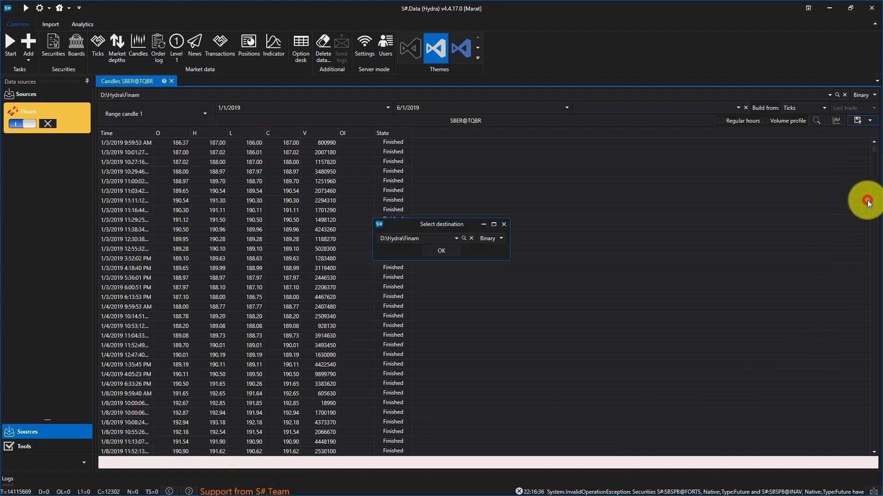
click(434, 251)
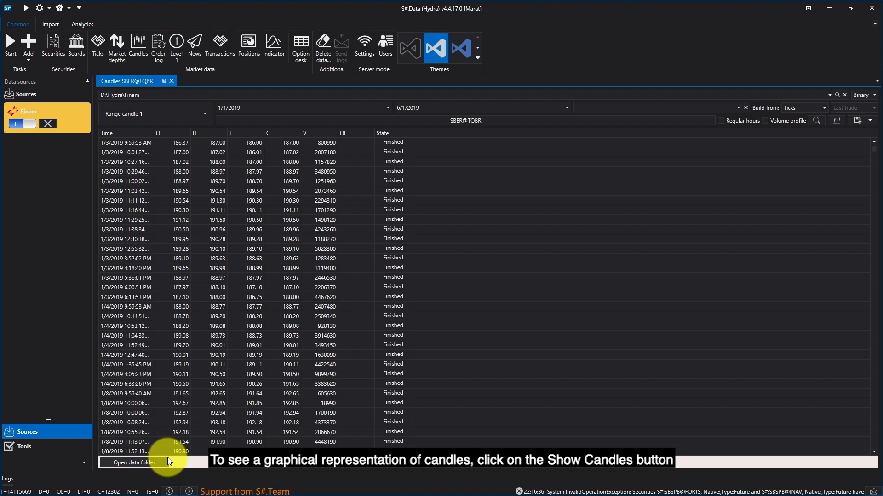
Show the built range candles as a chart and enlarge its volume pane
click(837, 122)
drag(367, 410, 372, 359)
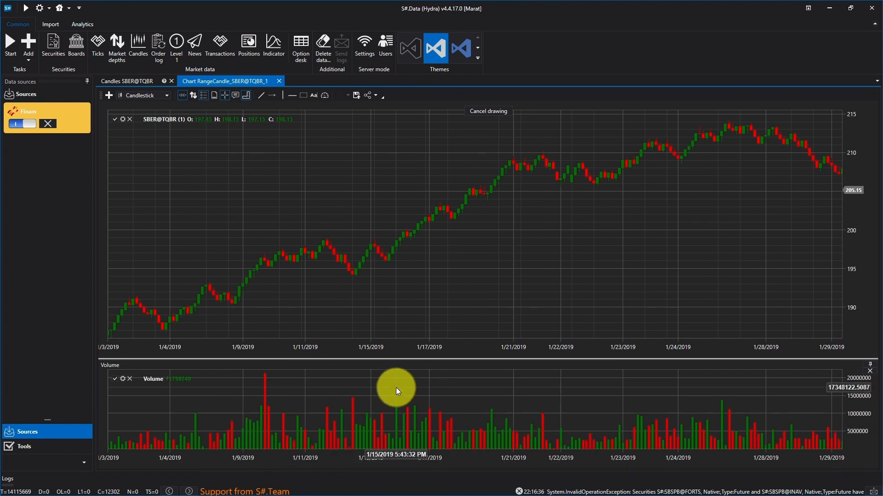
Return to the SBER@TQBR candle table, set building to Do not build and reload the saved candles
click(159, 82)
click(821, 107)
click(811, 117)
click(815, 122)
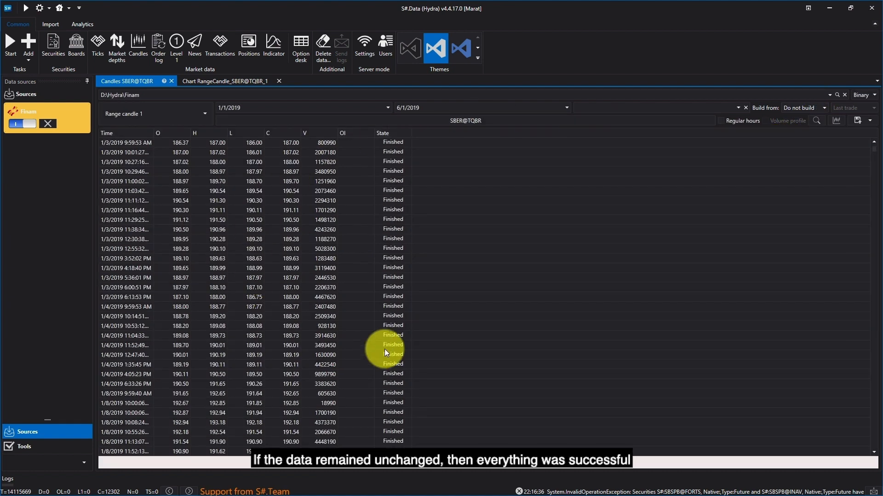
Back in S#.Designer, change the candle cube's series to Range candle with a price change of 1 and disable Smaller time-frame
click(829, 8)
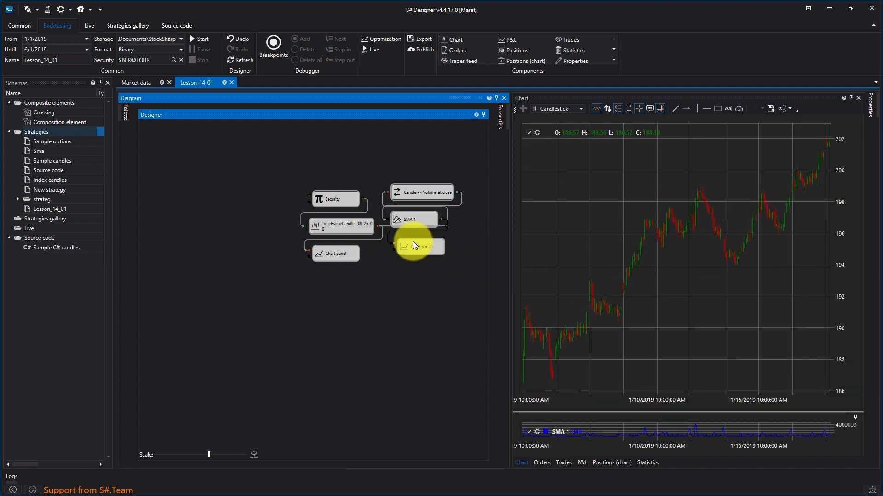
right_click(345, 229)
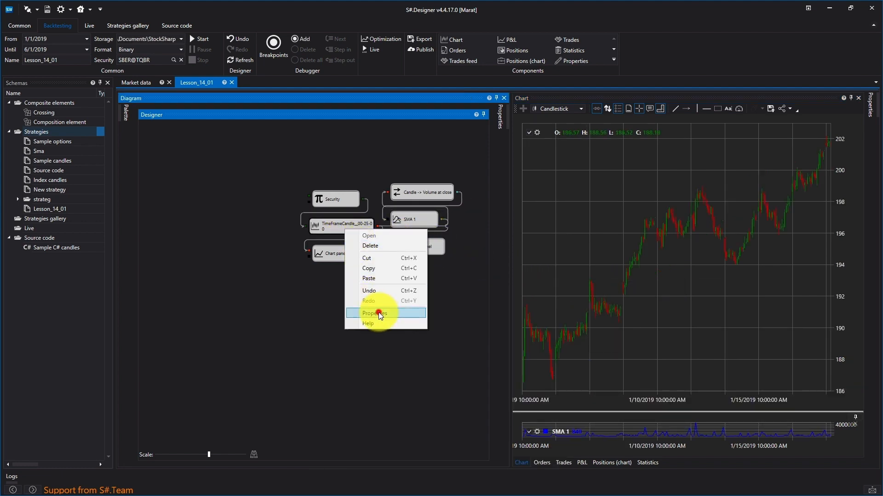
click(379, 313)
click(477, 197)
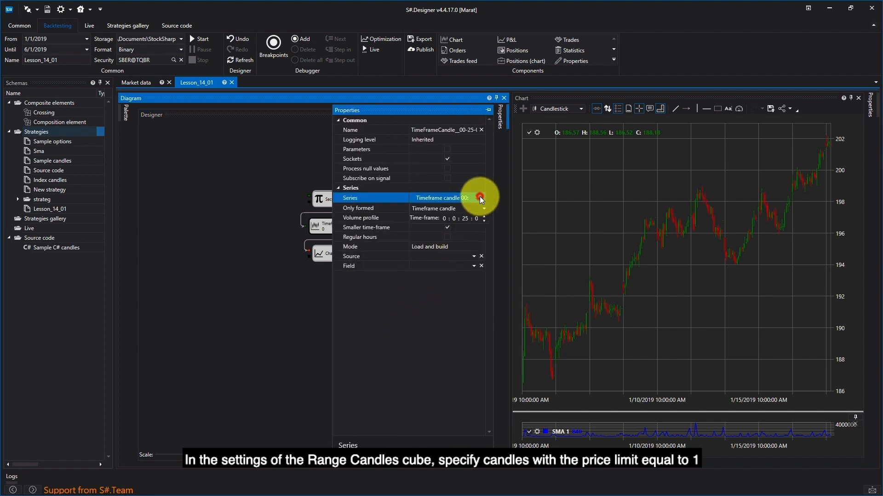
click(483, 208)
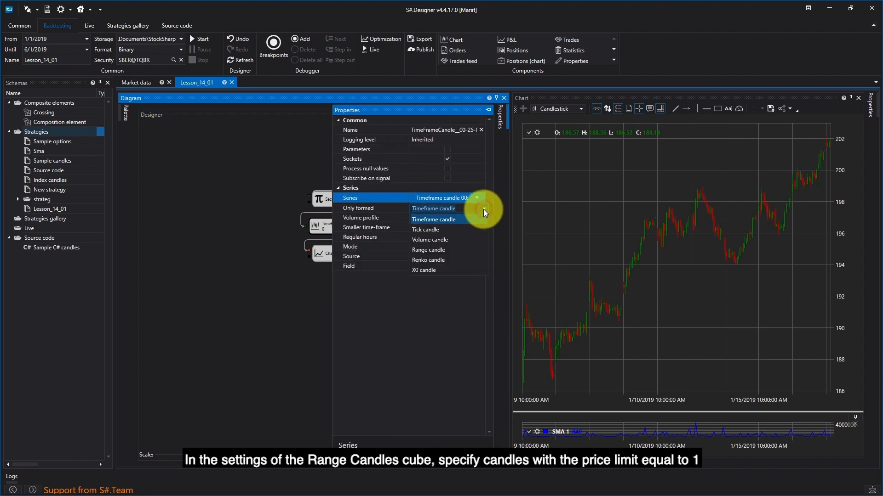
click(444, 251)
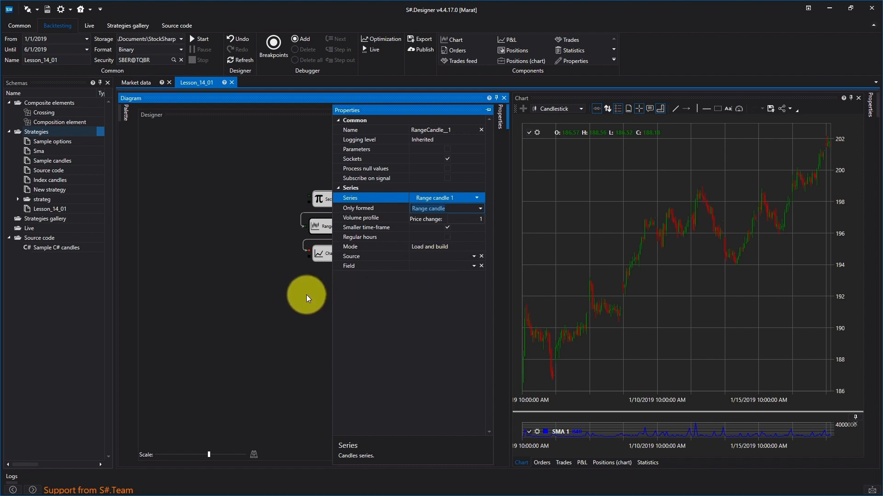
click(447, 225)
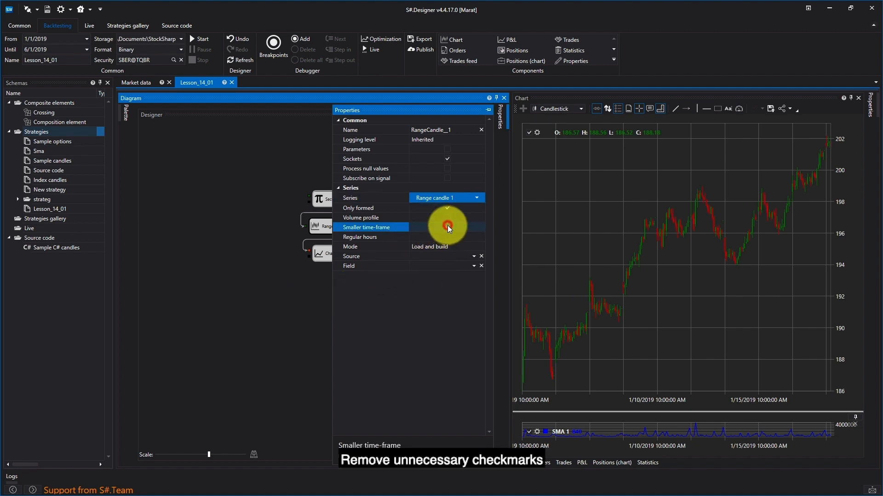
Delete the Volume at close converter, SMA 1 and second chart panel cubes, and run the backtest briefly before stopping it
click(265, 301)
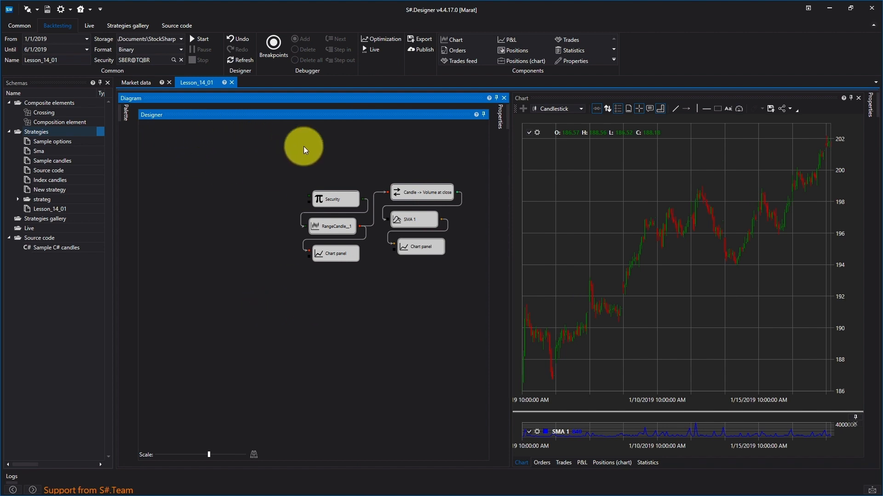
drag(419, 266, 379, 275)
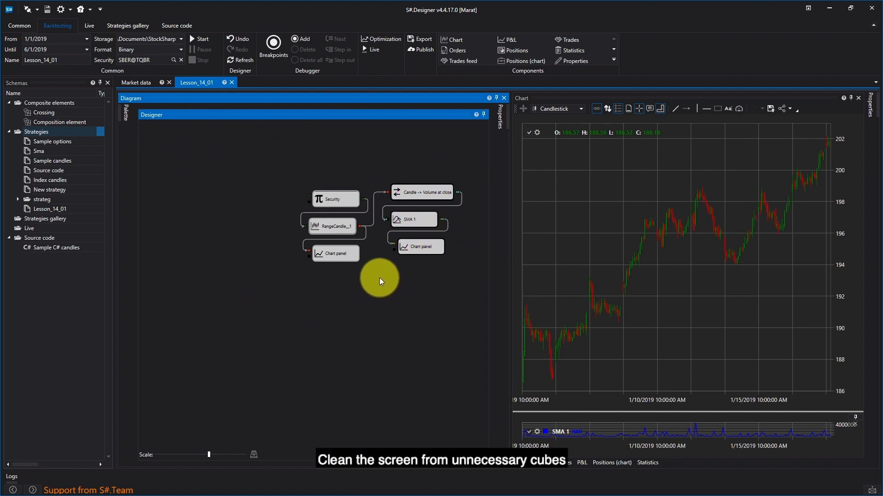
key(Delete)
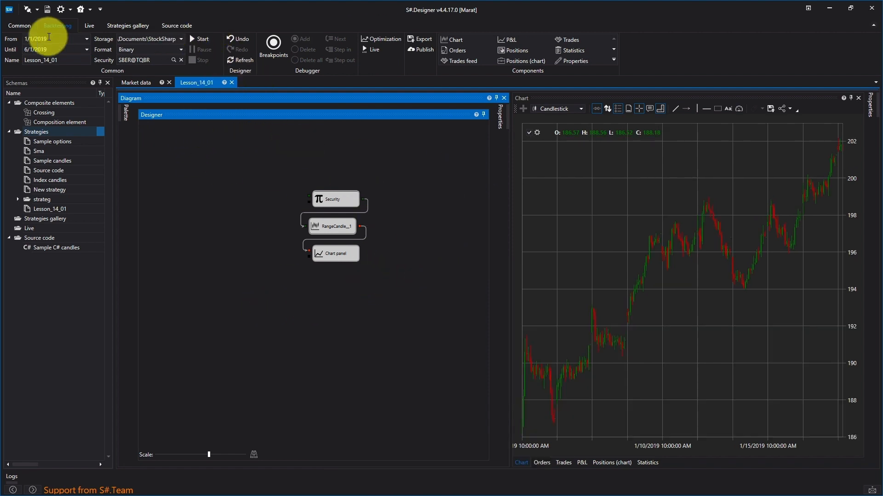
click(203, 39)
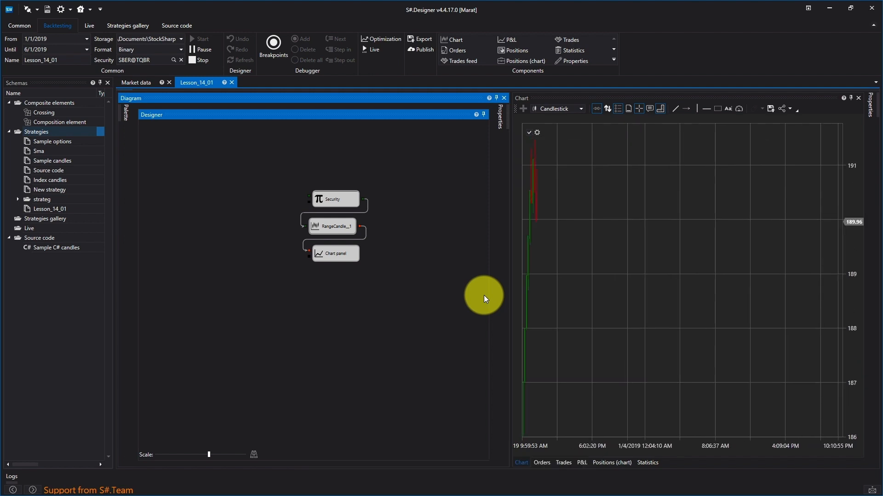
click(200, 61)
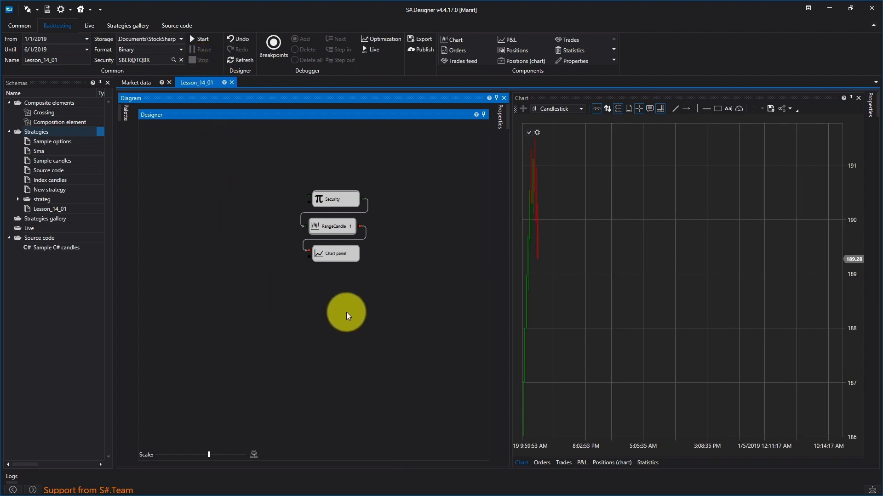
In the market data settings, filter the securities by sber@ and add SBER on the TQBR board to the active securities
click(29, 25)
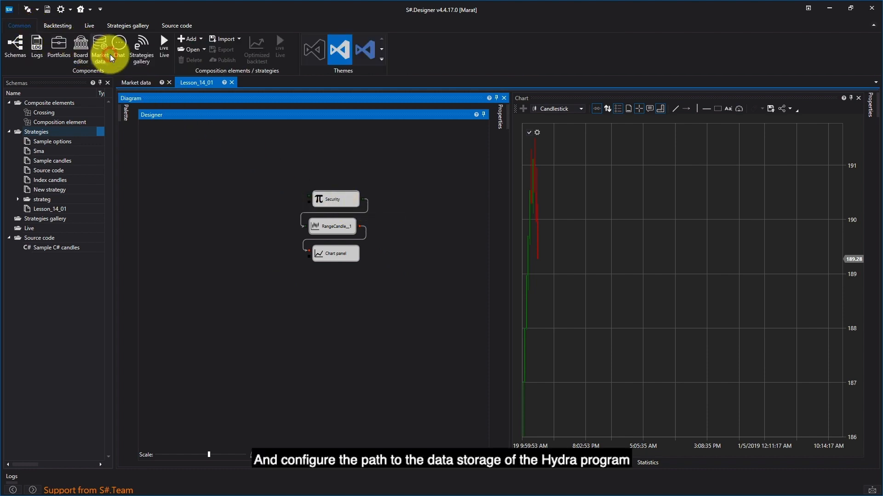
click(100, 48)
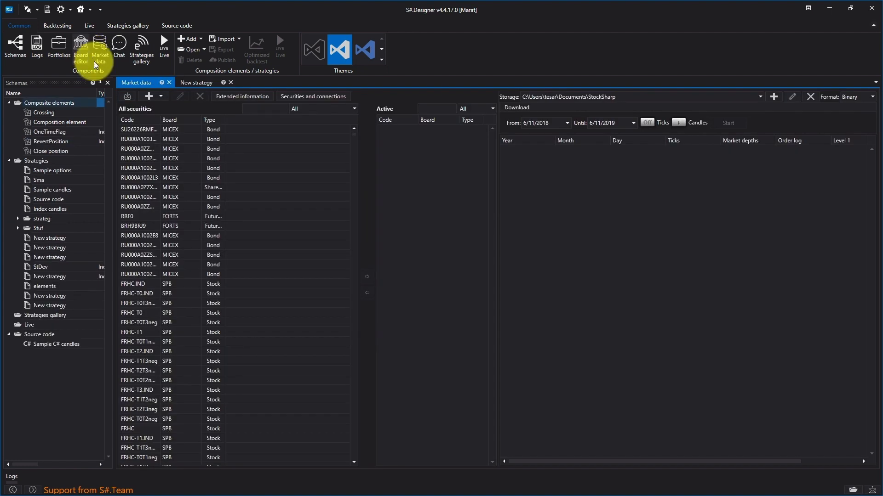
click(264, 108)
text(sber)
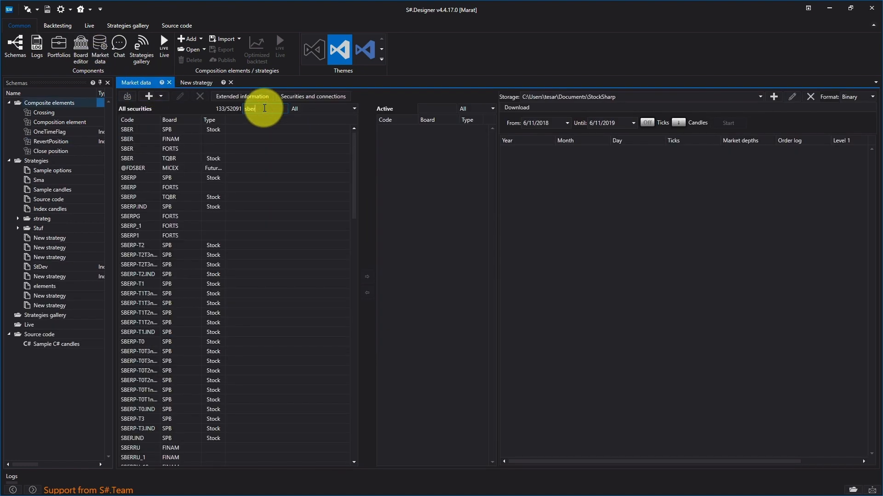
text(@)
double_click(187, 158)
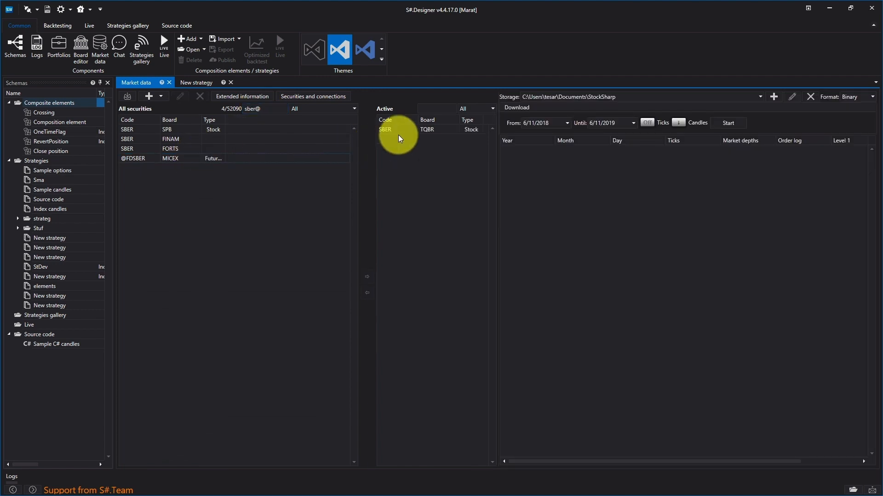
Switch the market data storage to net.tcp://localhost:8000 and display the stored data for SBER on TQBR
click(760, 96)
click(570, 108)
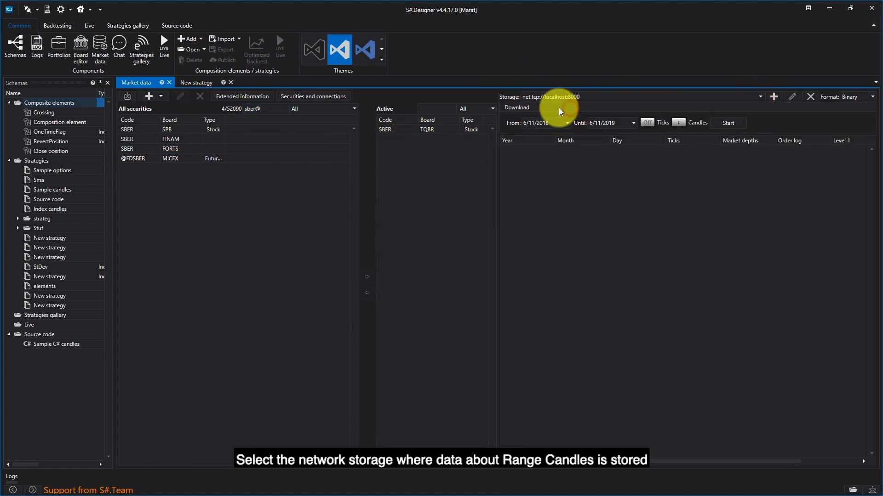
click(434, 131)
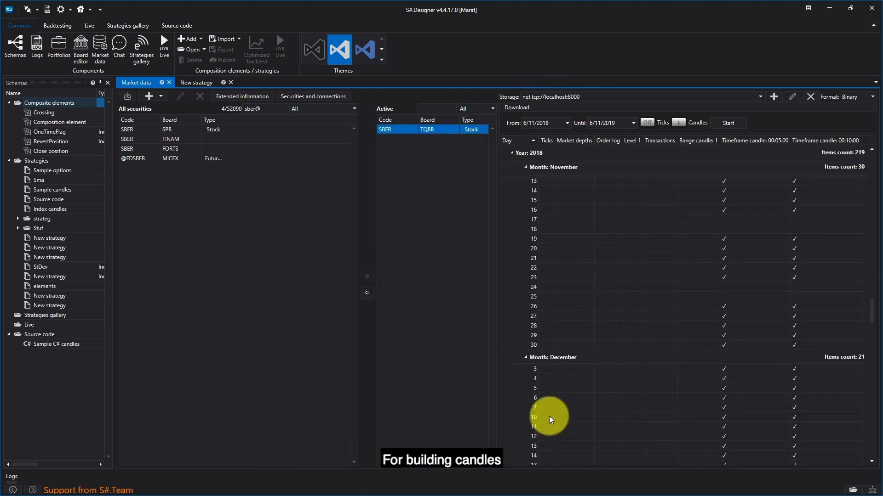
Set the New strategy's backtest storage to net.tcp://localhost:8000, run the range candle test and stop it
click(200, 83)
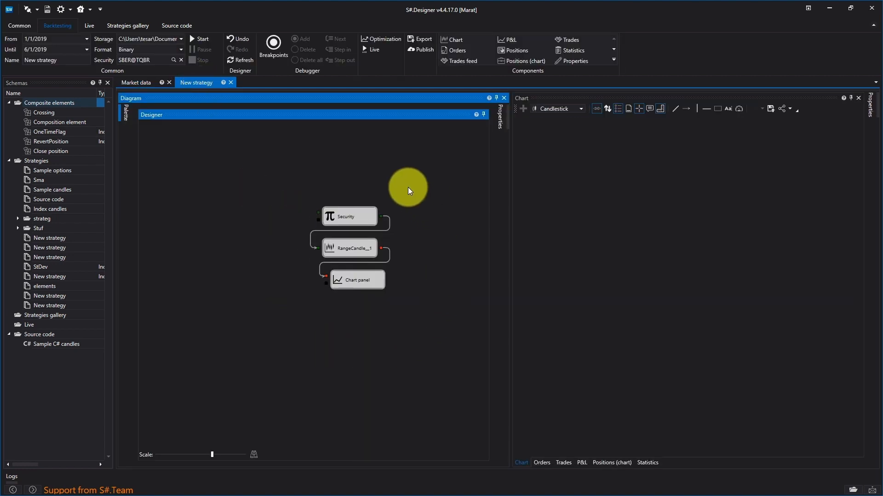
click(180, 39)
click(176, 48)
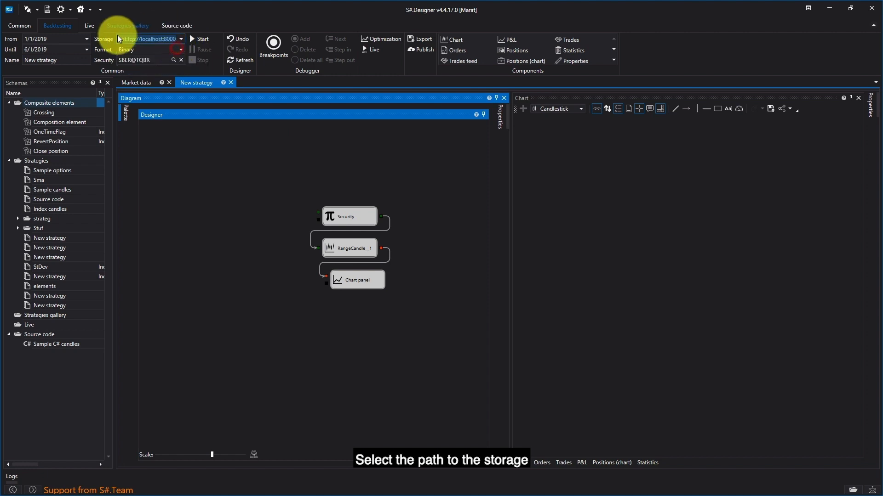
click(191, 39)
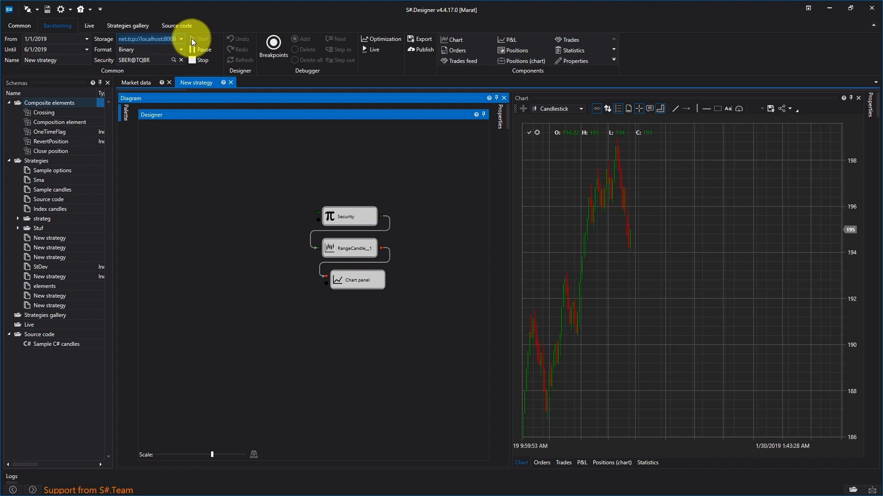
click(197, 60)
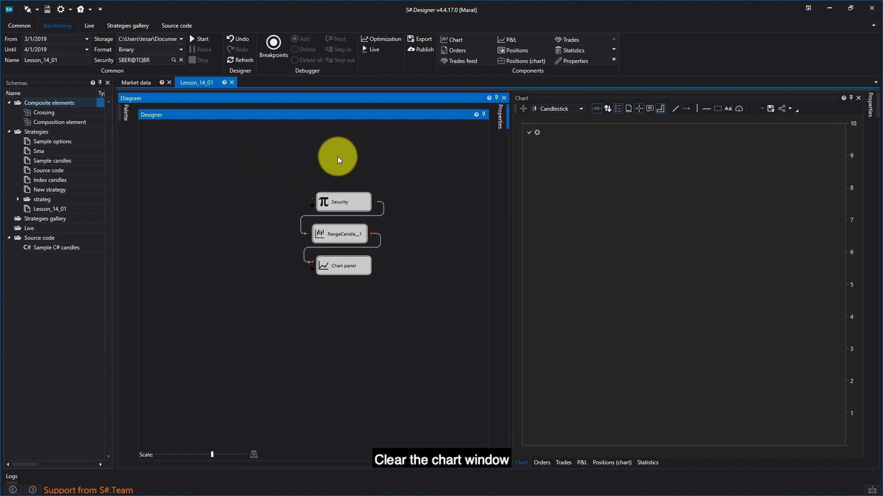
Enable Volume profile on the five-minute candle cube of Lesson_14_01 and run the backtest
right_click(363, 241)
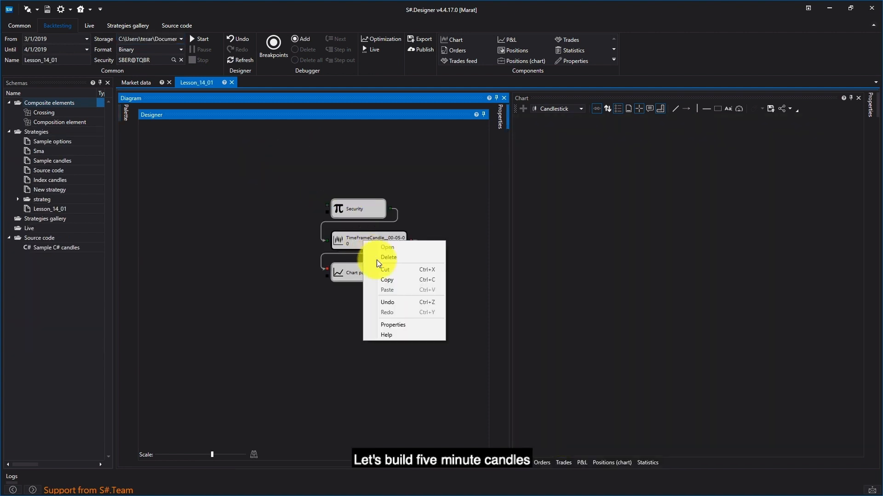
click(399, 325)
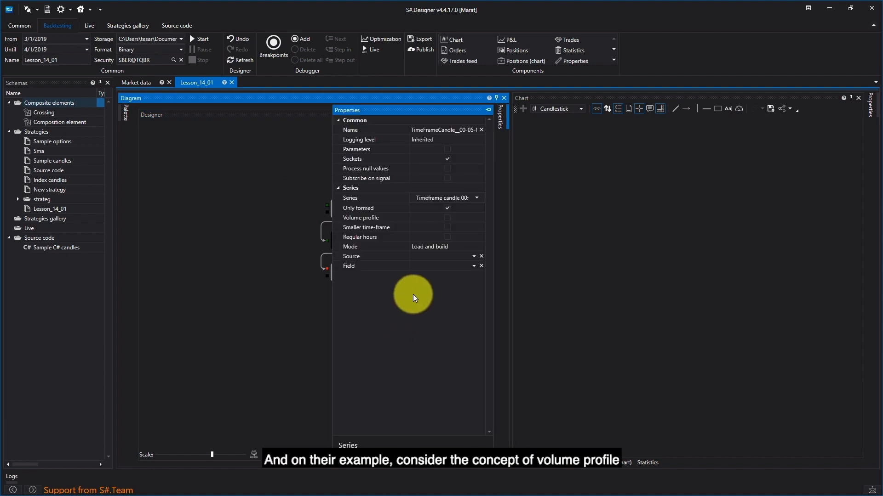
click(448, 218)
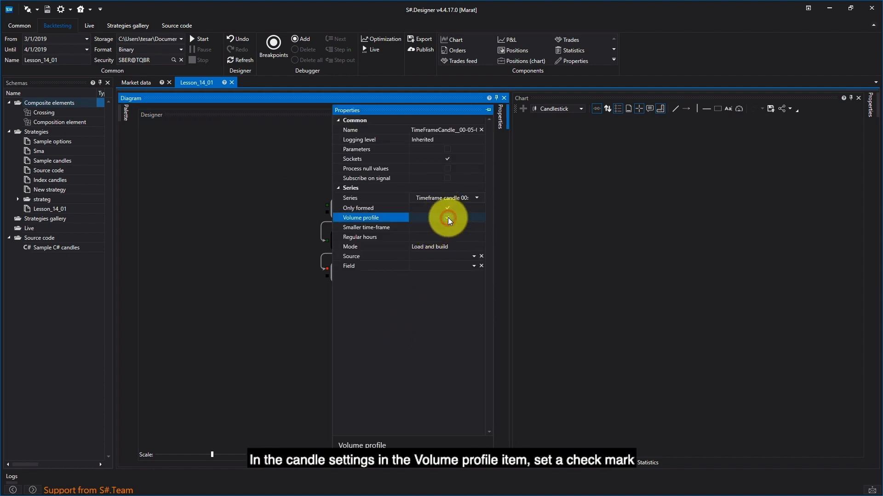
click(301, 219)
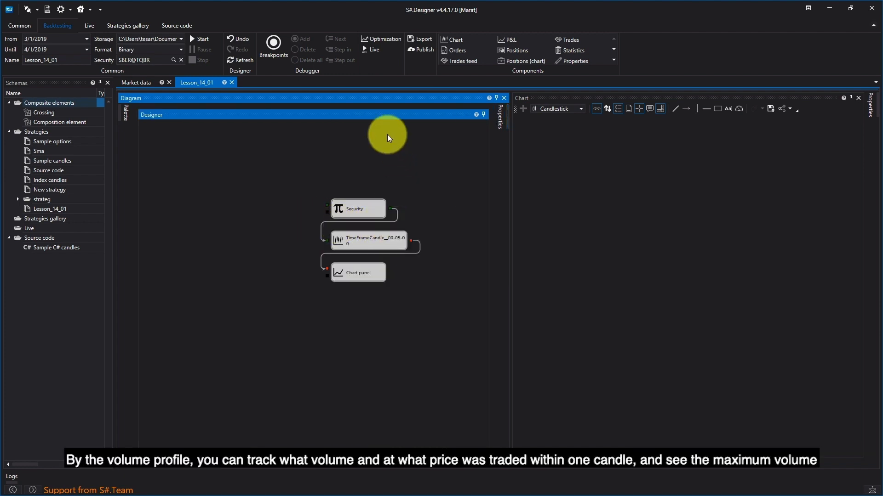
click(203, 39)
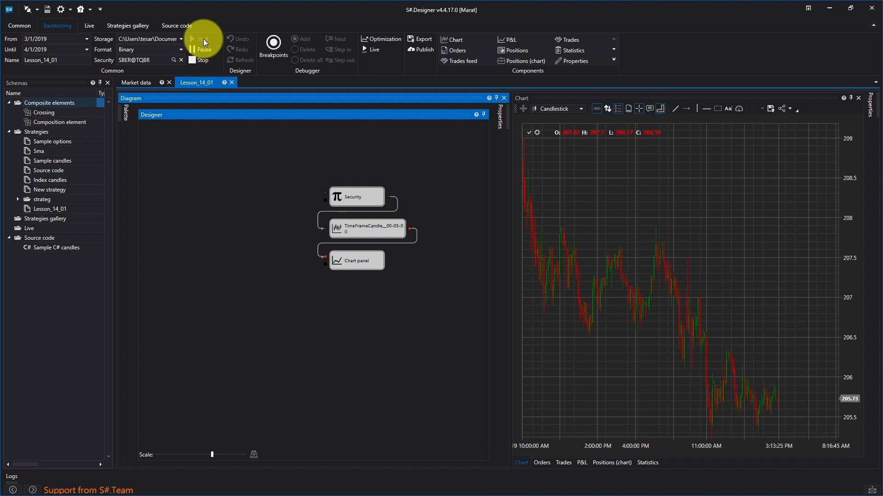
click(684, 202)
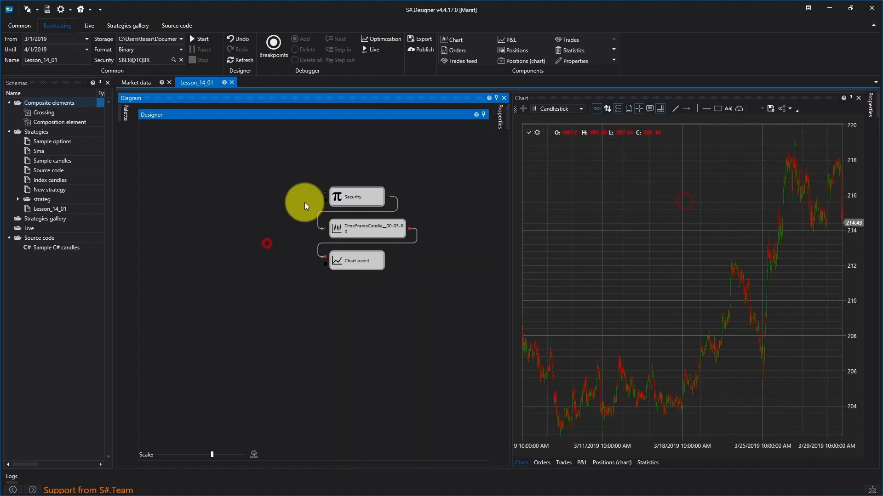
Set the chart's candle style to Cluster profile and examine the maximum-volume line within a single candle
click(537, 133)
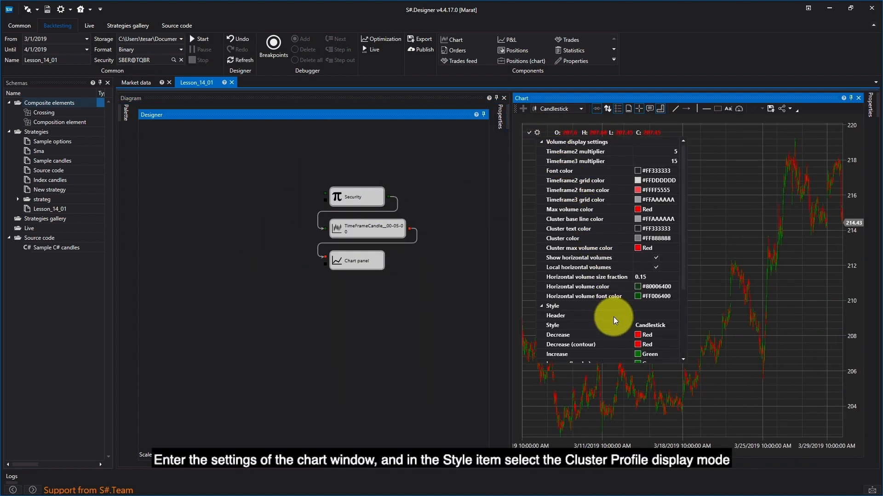
click(663, 324)
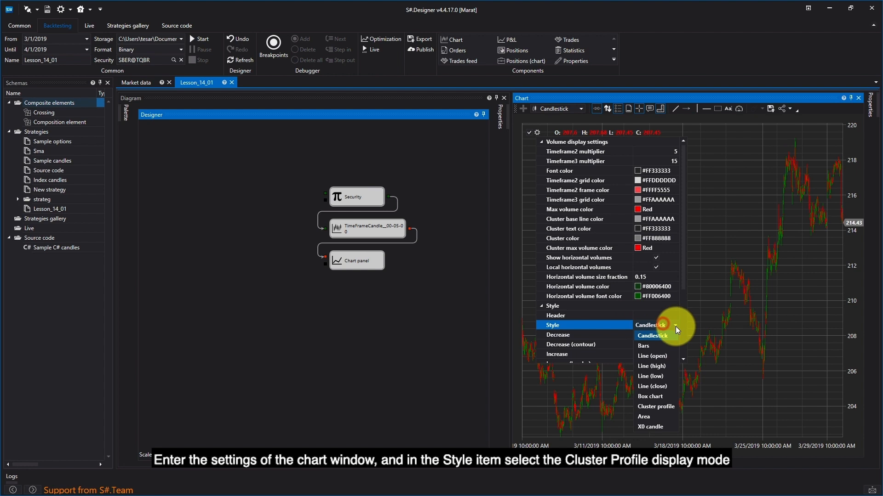
click(660, 409)
click(737, 236)
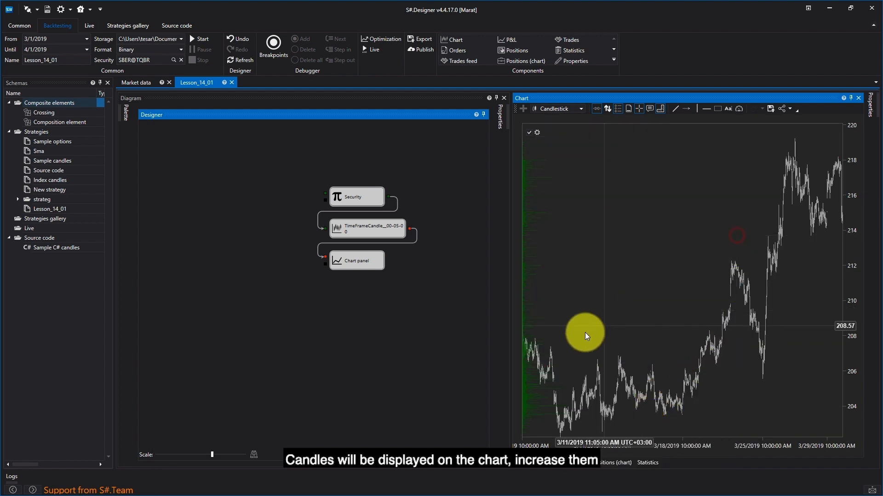
scroll(585, 388, up, 10)
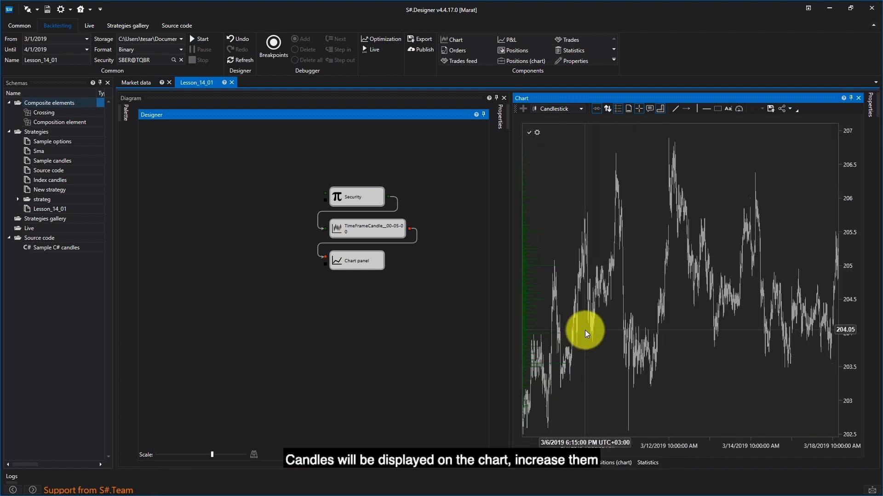
scroll(599, 310, up, 6)
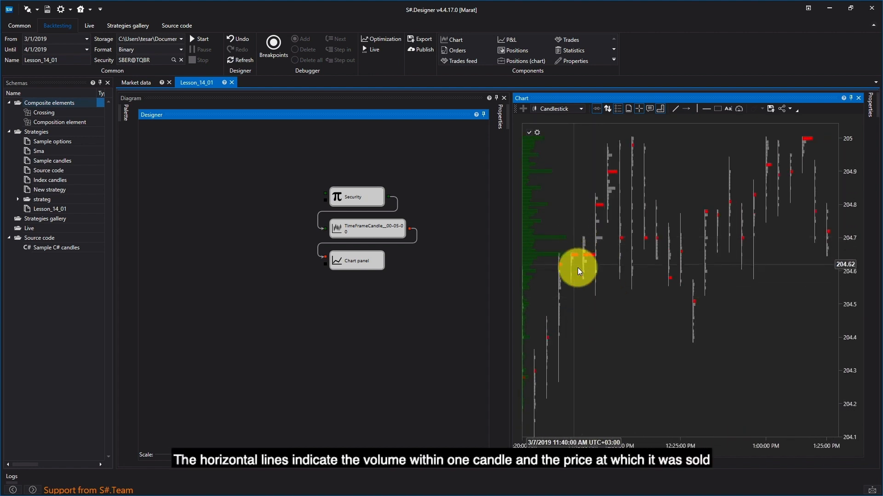
drag(616, 225, 584, 233)
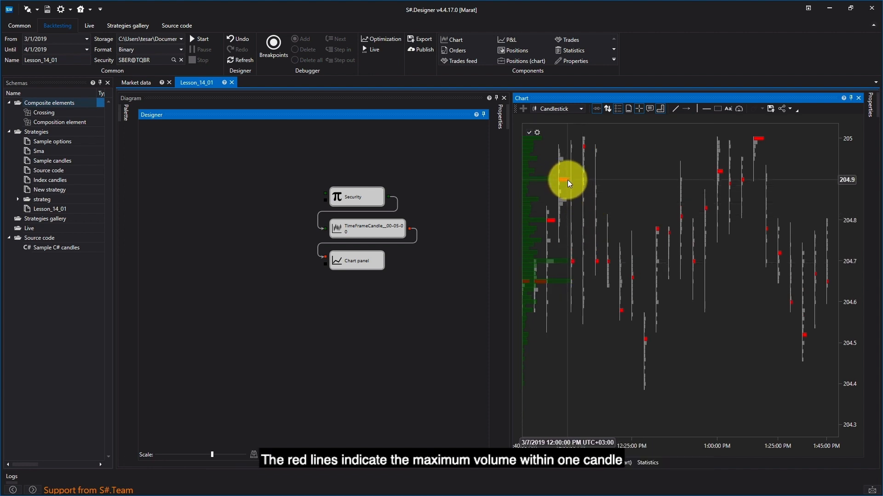
mouse_move(564, 180)
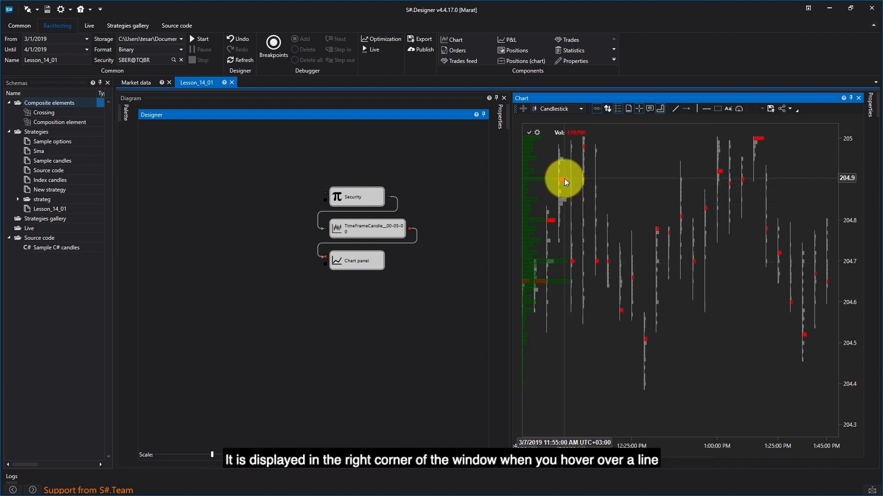